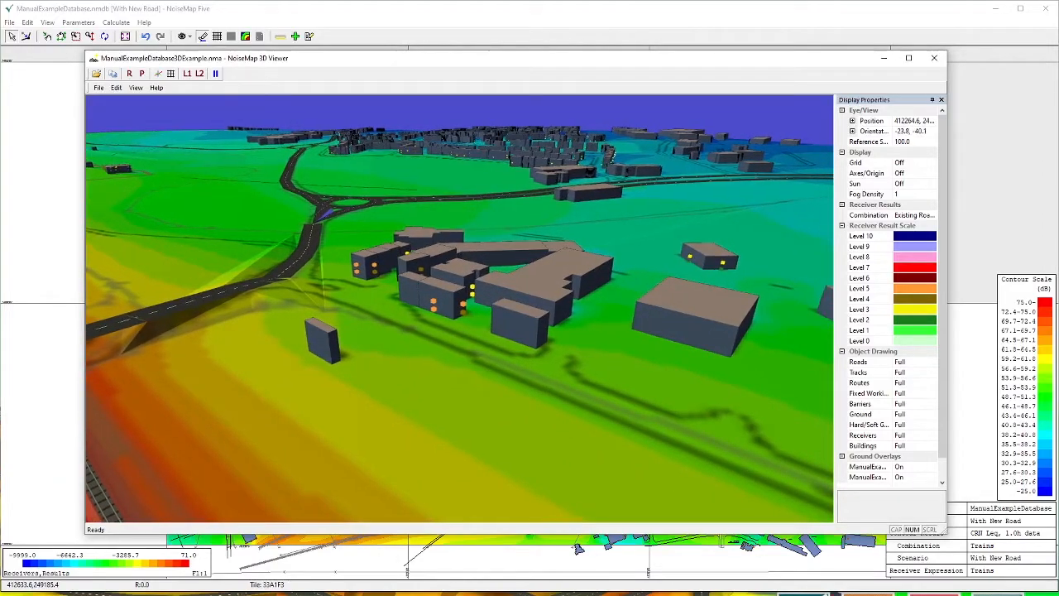
Step: Fly through the 3D noise model from the existing road to the housing estate to examine the receiver results on the buildings
key("w")
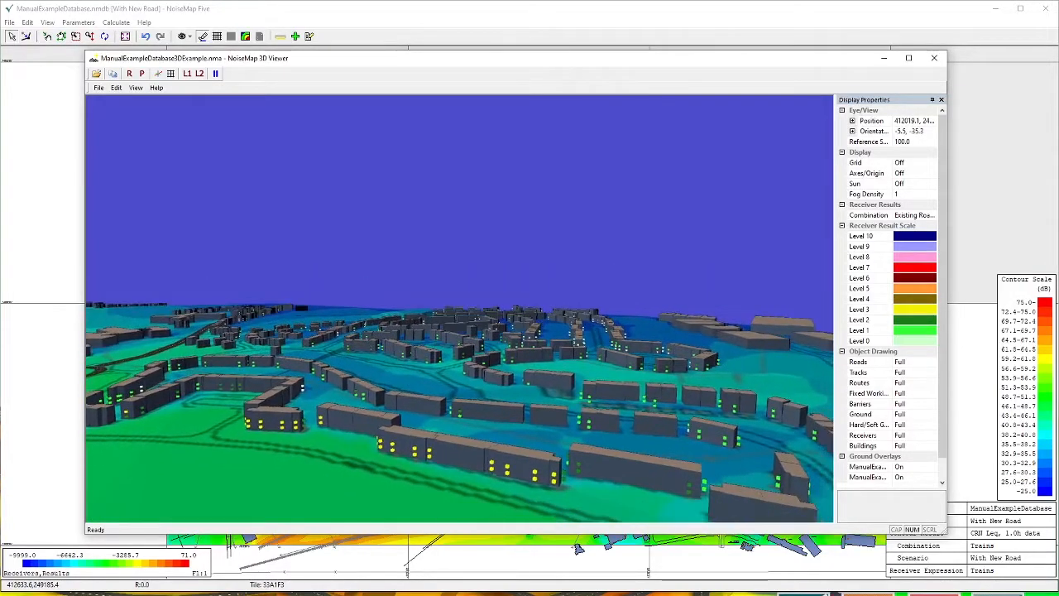
key("w")
key("w")
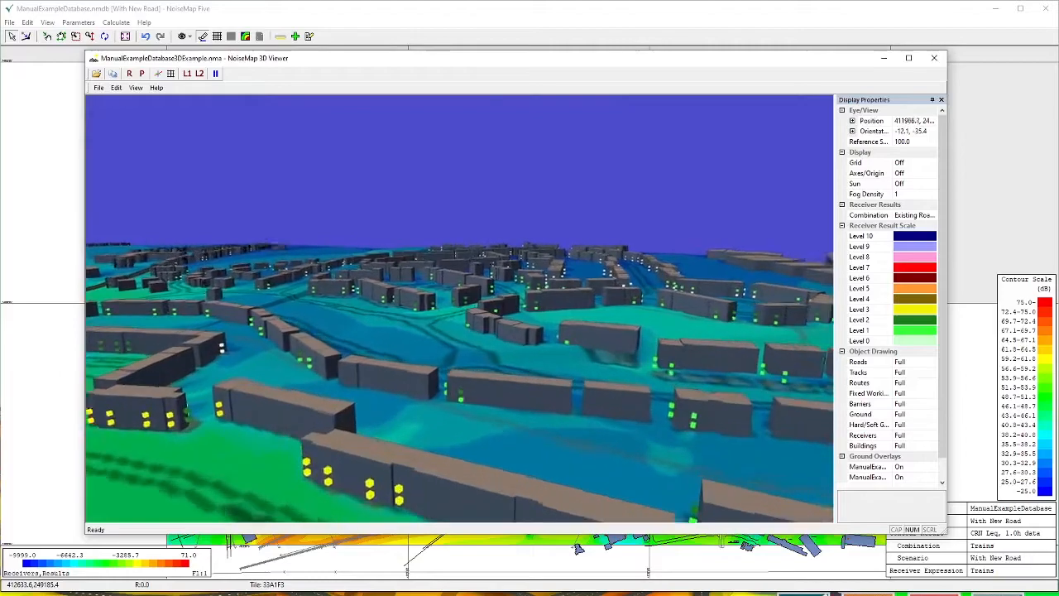
key("w")
left_click_drag(318, 322, 255, 324)
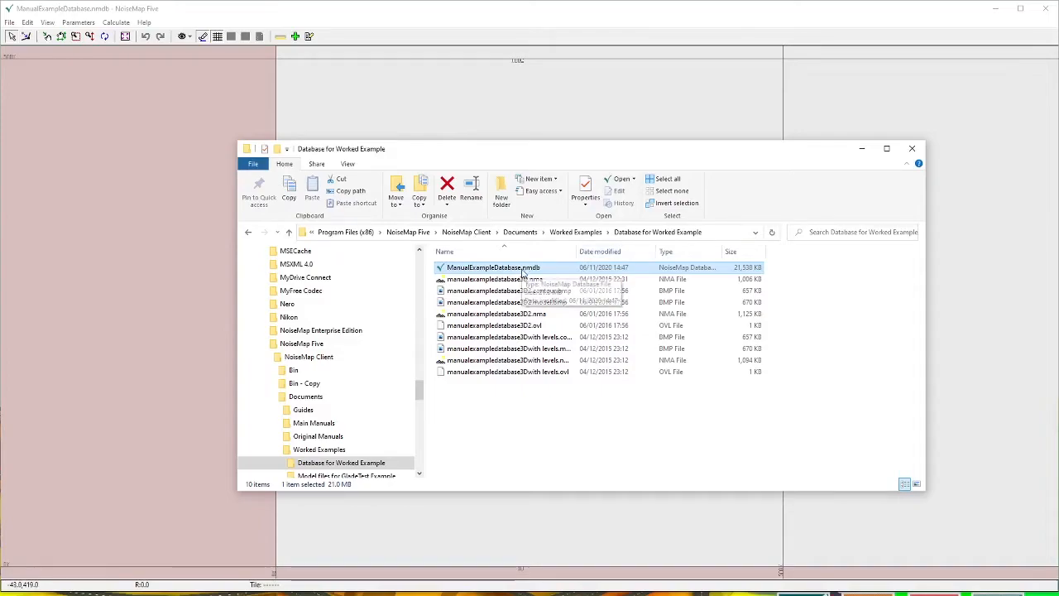
Step: Open ManualExampleDatabase.nmdb from the Database for Worked Example folder in NoiseMap Five and close the file browser
left_click_drag(522, 274, 515, 135)
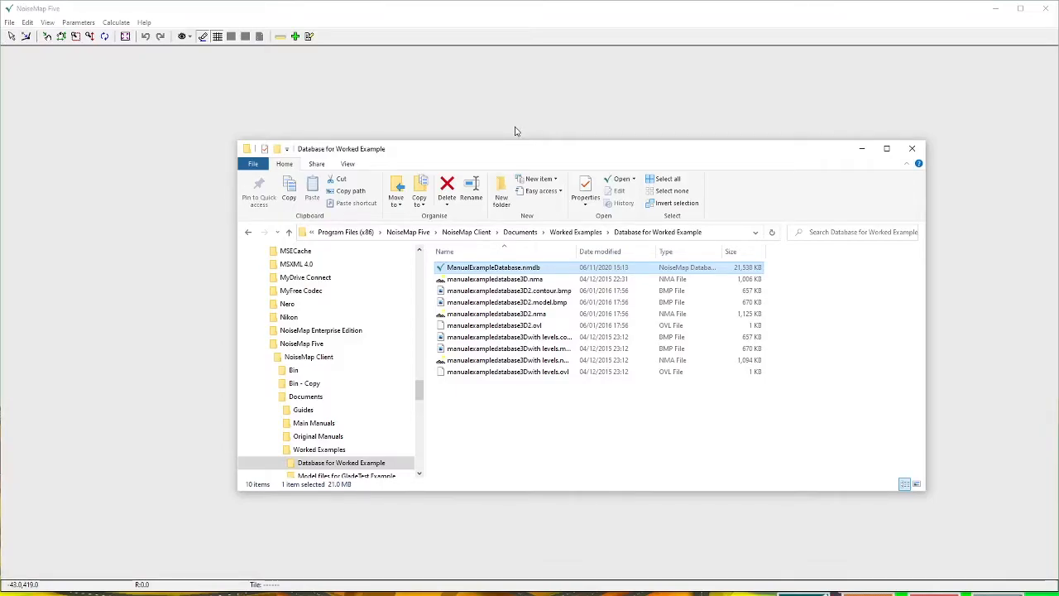
left_click(913, 151)
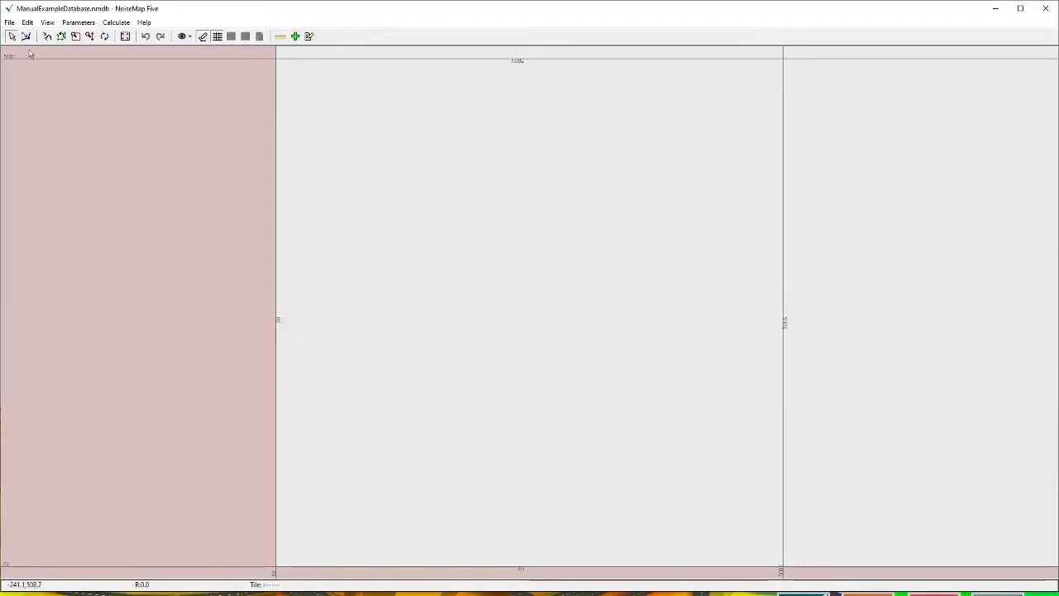
Step: Load all tiles of the With New Road scenario, including its parent scenario's tiles, from the database preview
left_click(8, 24)
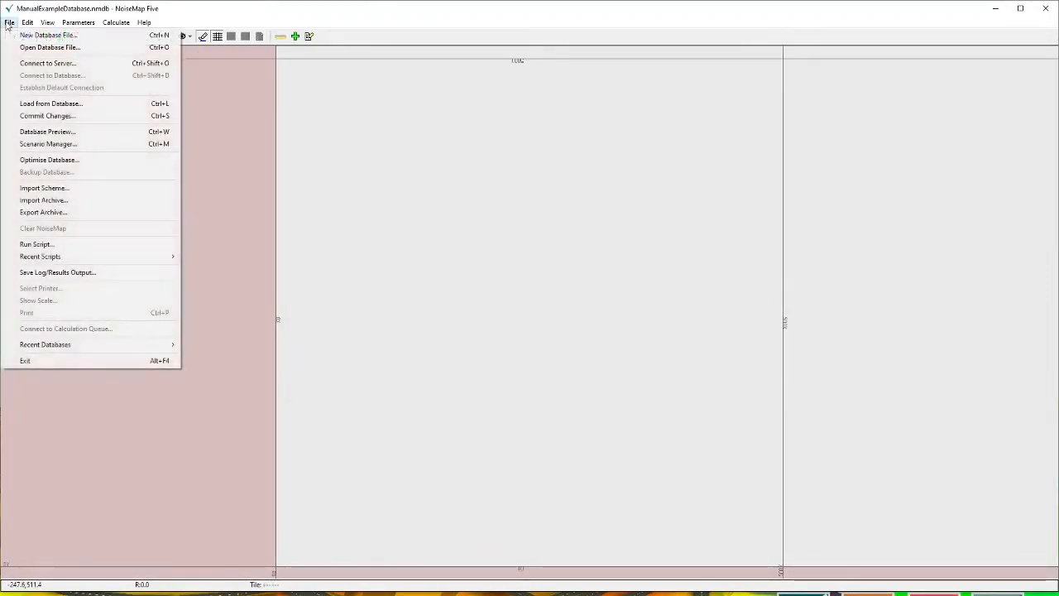
left_click(43, 131)
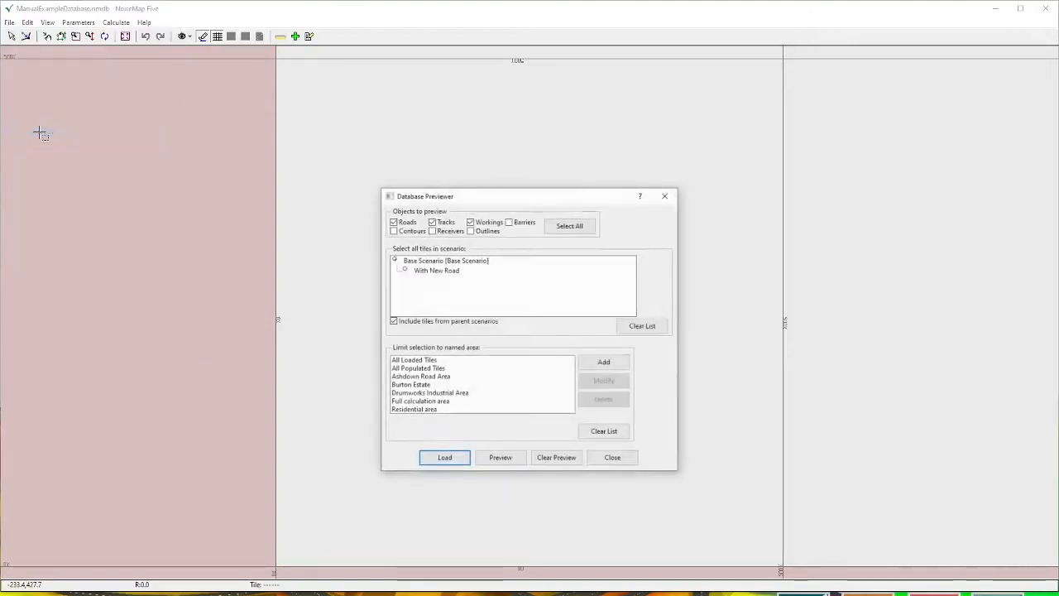
left_click(437, 270)
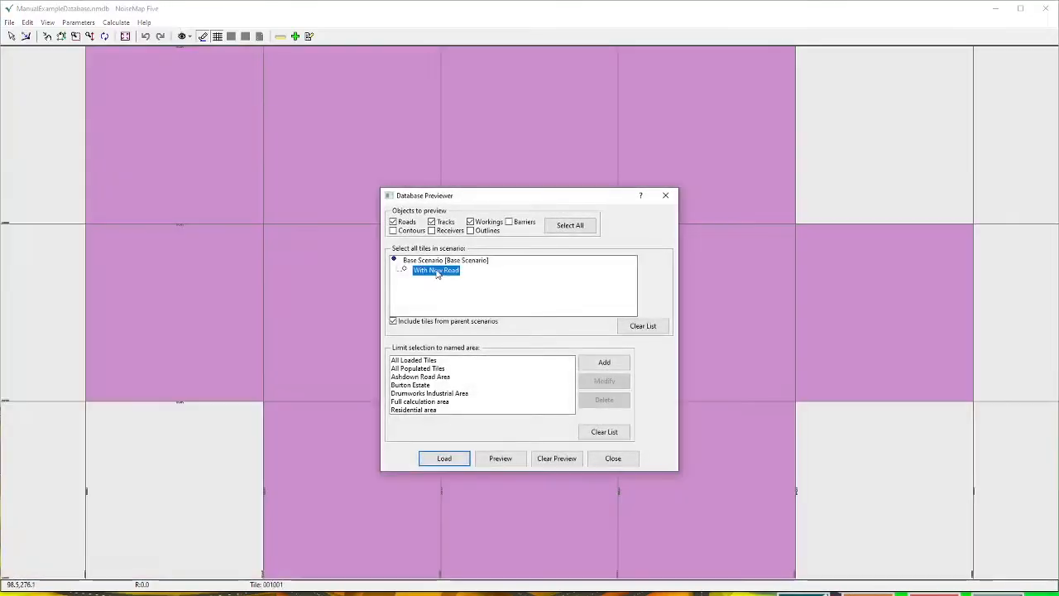
left_click(457, 465)
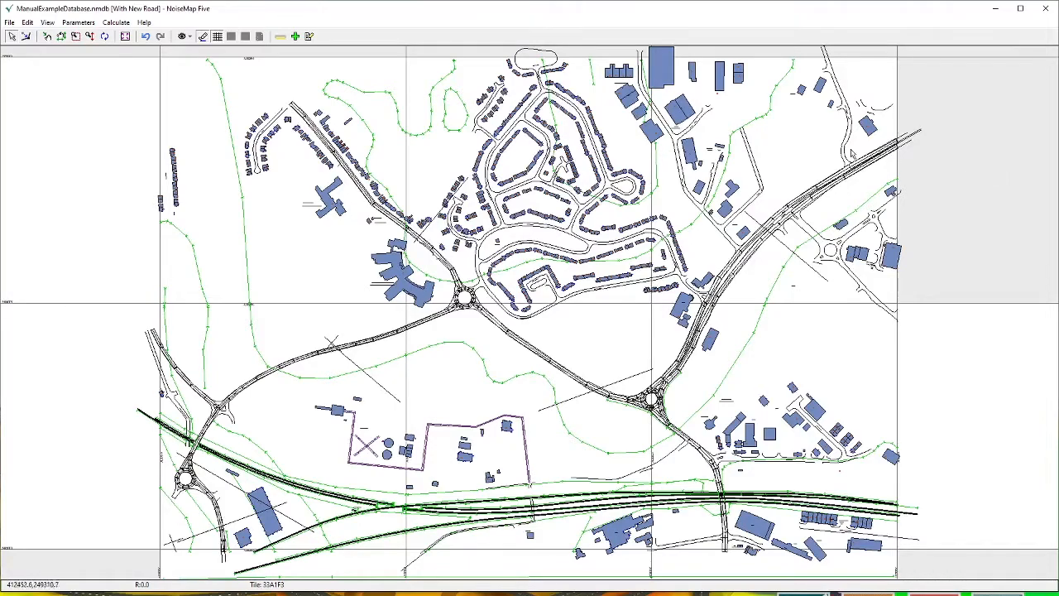
Step: Load the With New Road database contours for Trains, CRN Leq, 1.0h data, and dismiss the contour display parameters
left_click(116, 22)
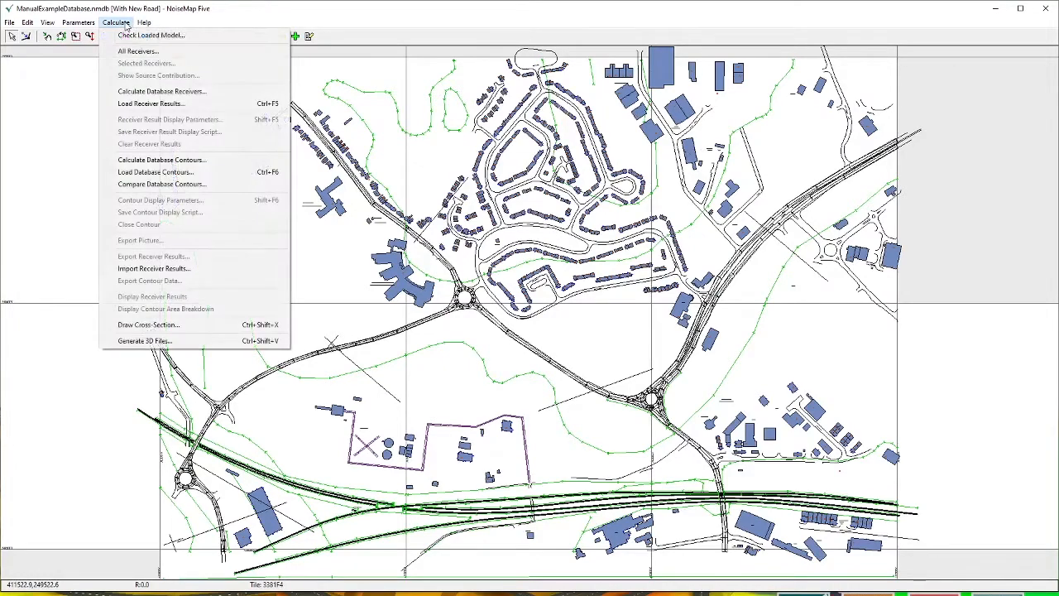
left_click(166, 172)
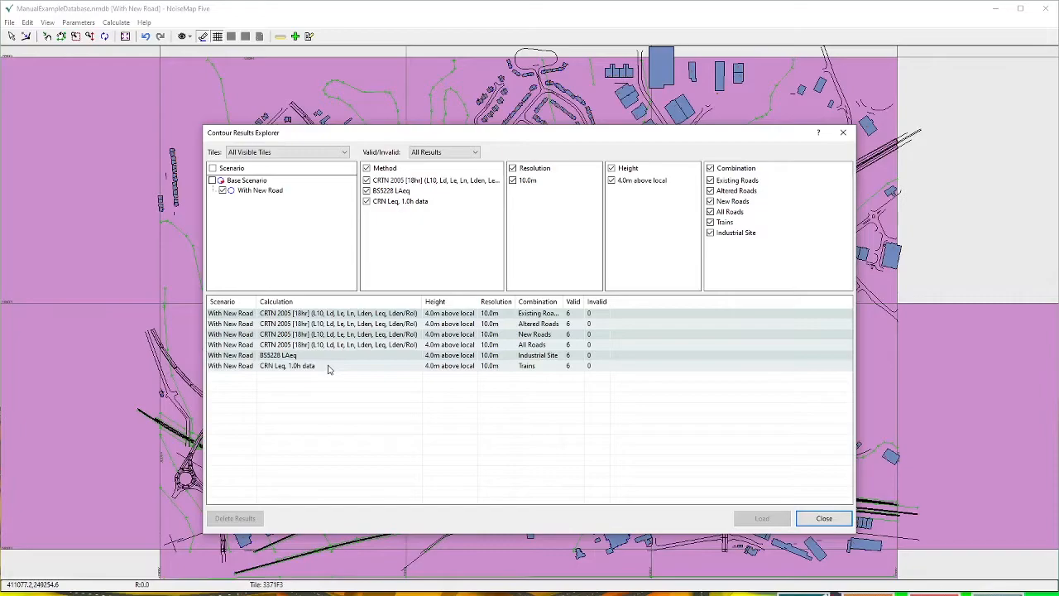
left_click(570, 368)
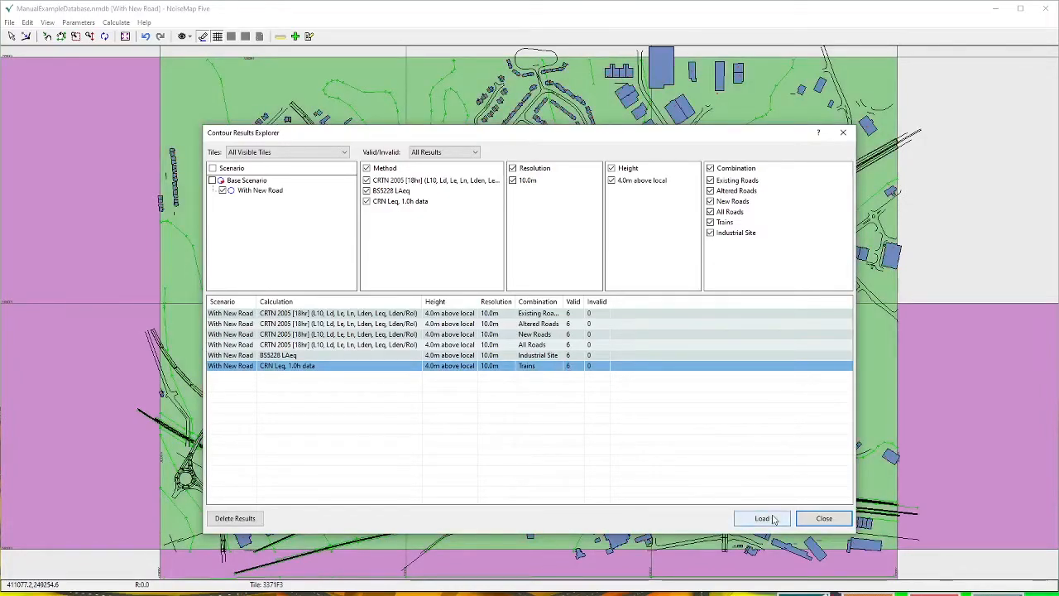
left_click(762, 518)
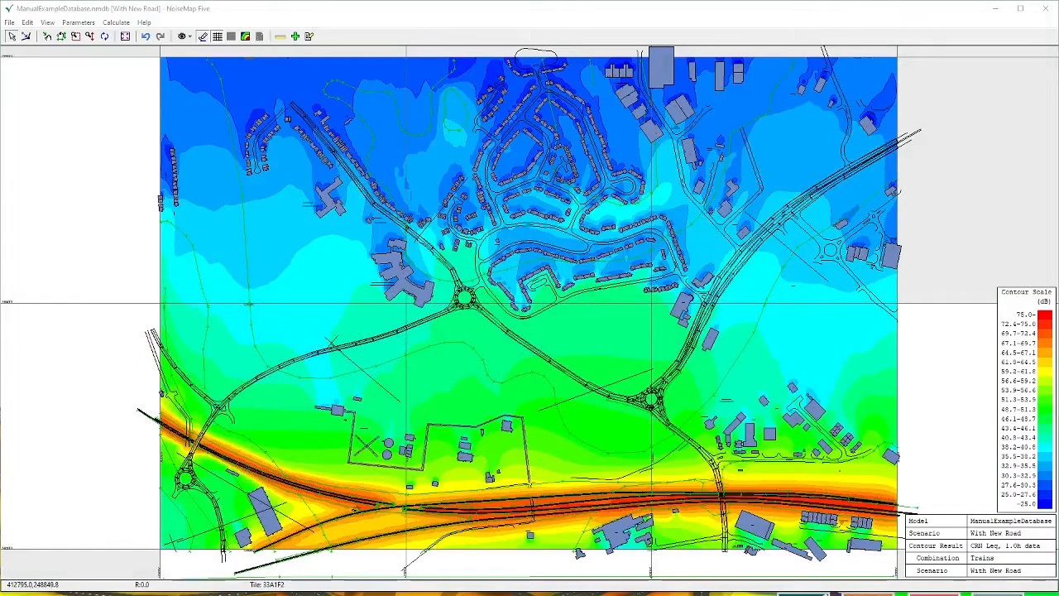
left_click_drag(776, 92, 755, 91)
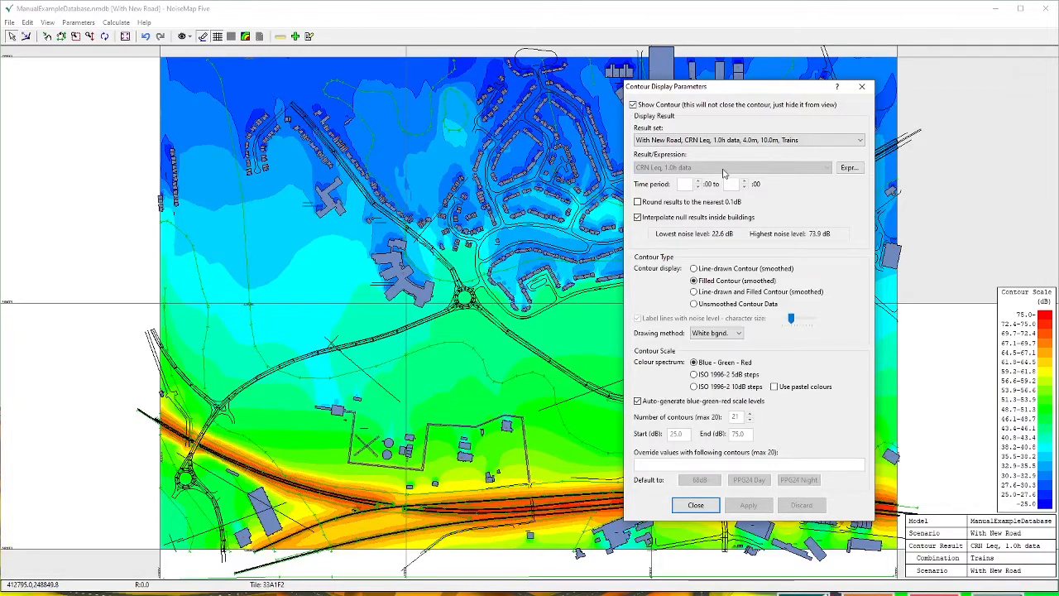
key("Escape")
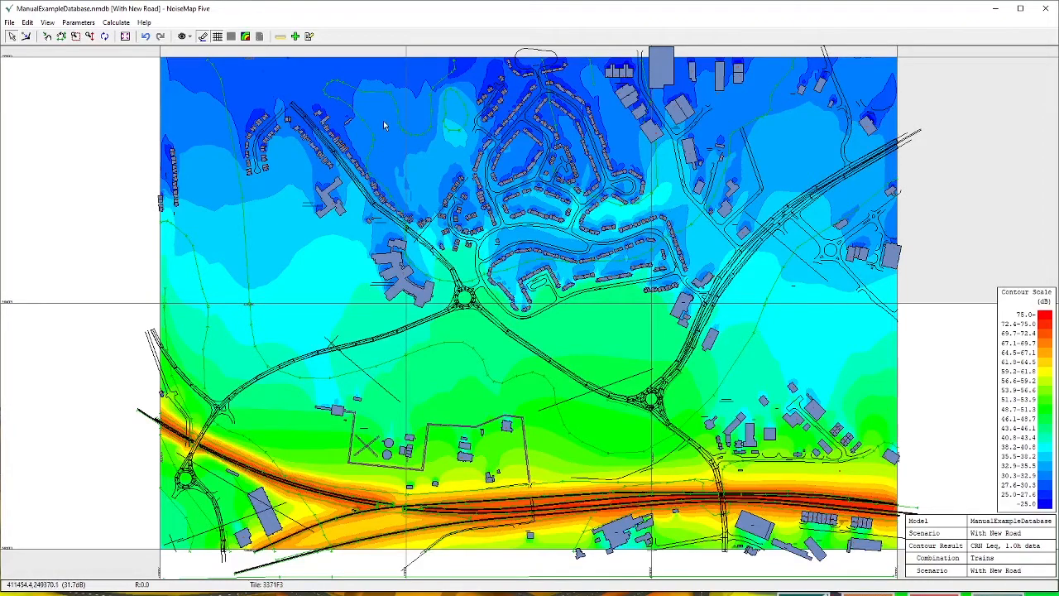
Step: Check which stored receiver results are available for the With New Road scenario
left_click(117, 22)
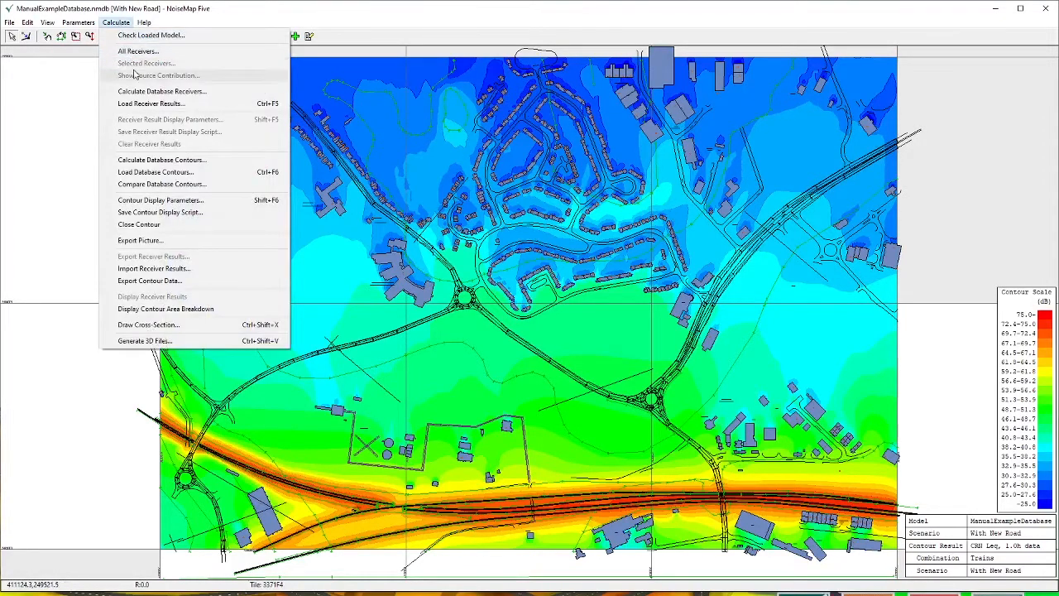
left_click(141, 102)
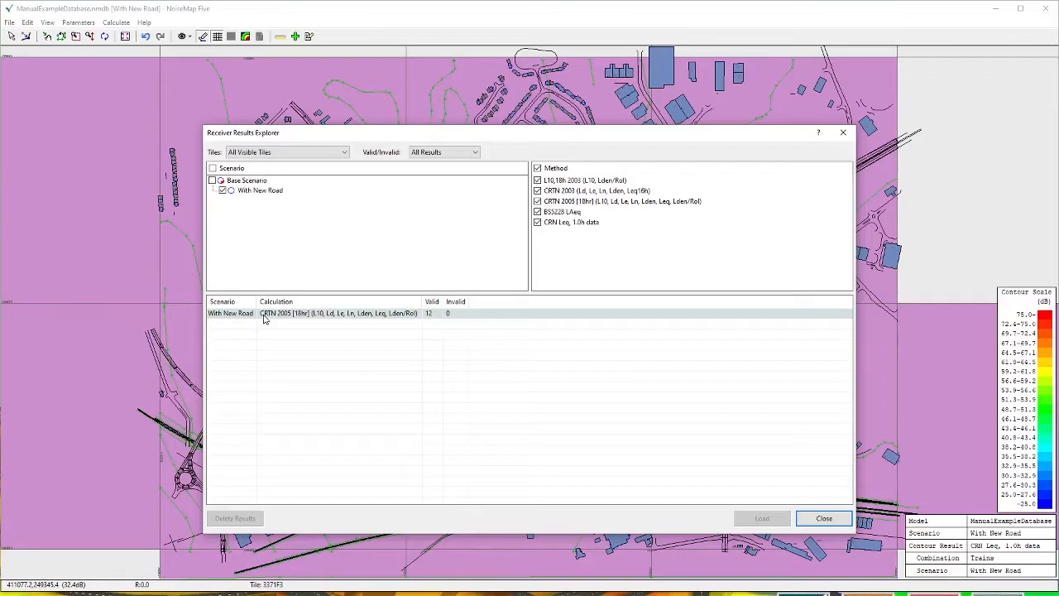
Step: Calculate the database receivers locally for the six tiles covering the modelled area, using the CRN Leq, 1.0h data method
left_click(116, 23)
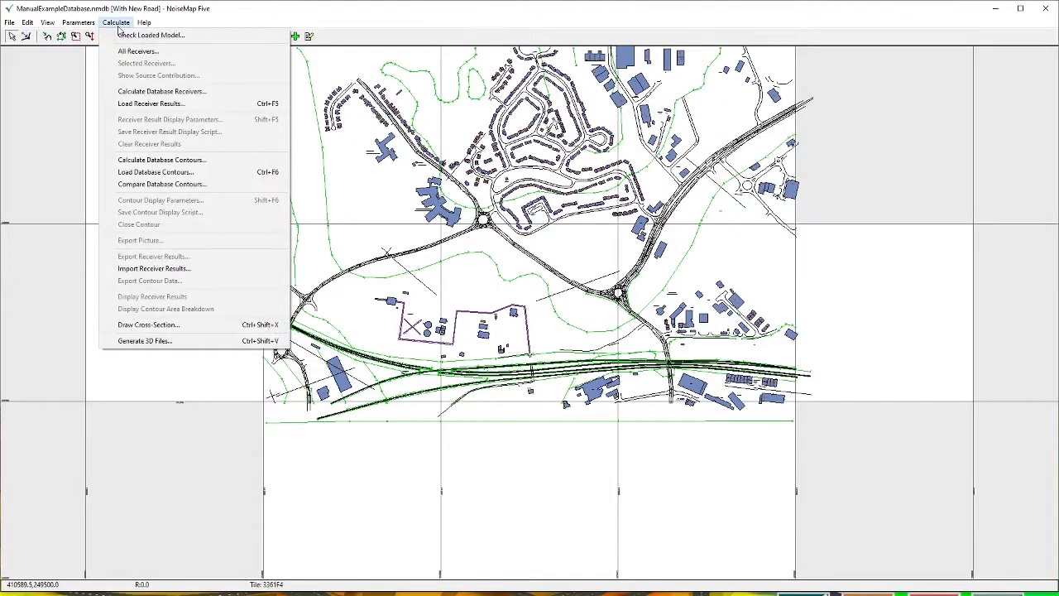
left_click(129, 92)
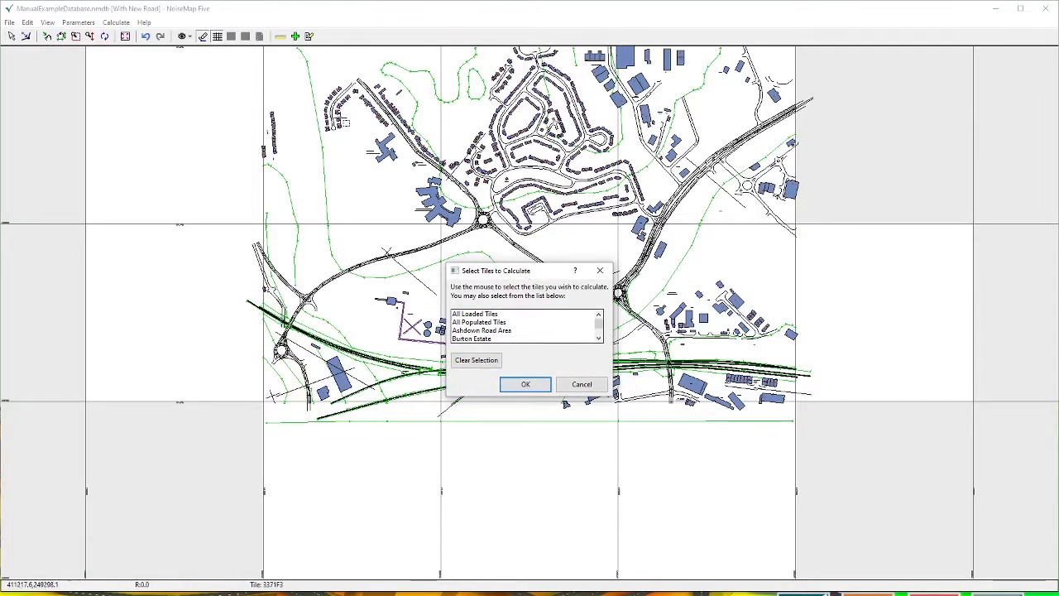
left_click_drag(305, 91, 721, 385)
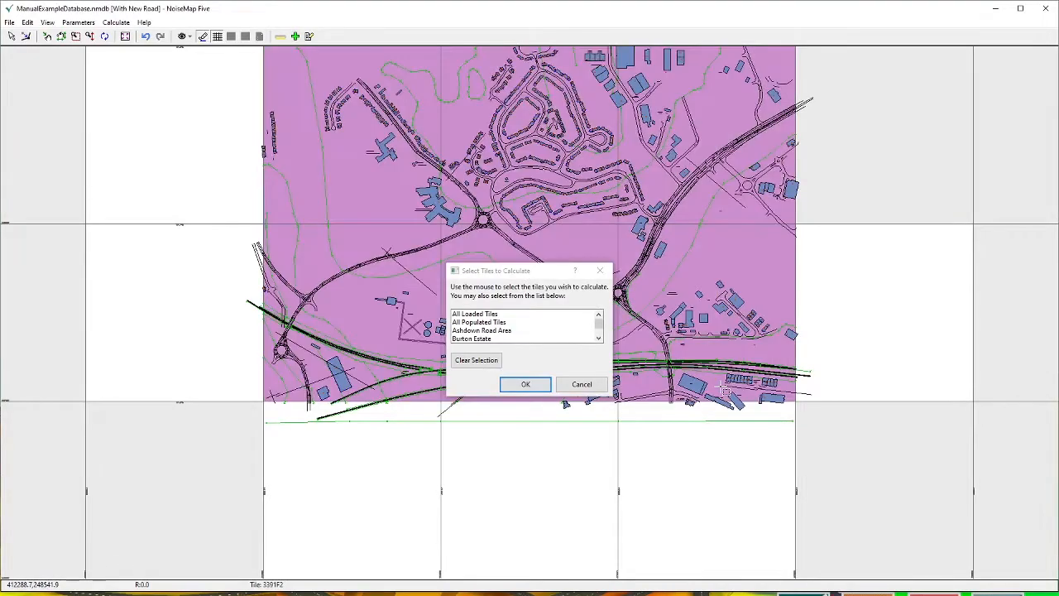
left_click(514, 384)
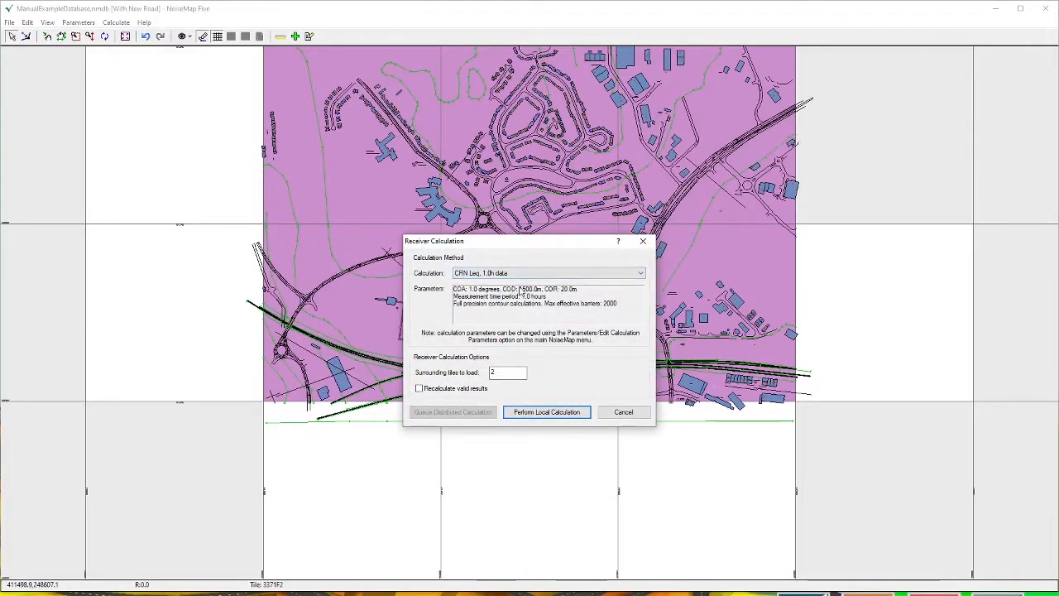
left_click(640, 277)
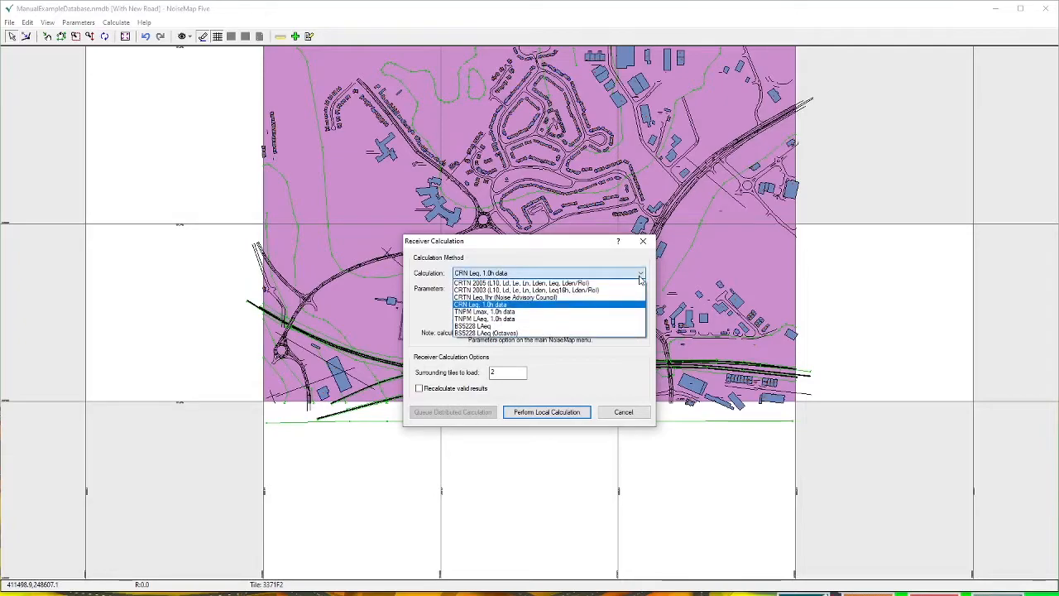
left_click(600, 306)
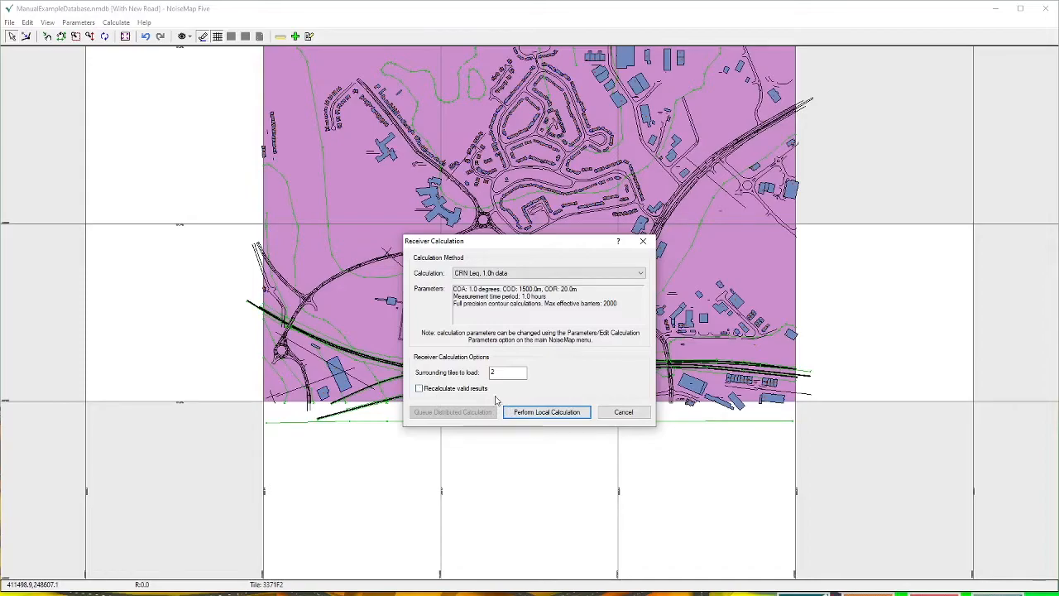
left_click(528, 412)
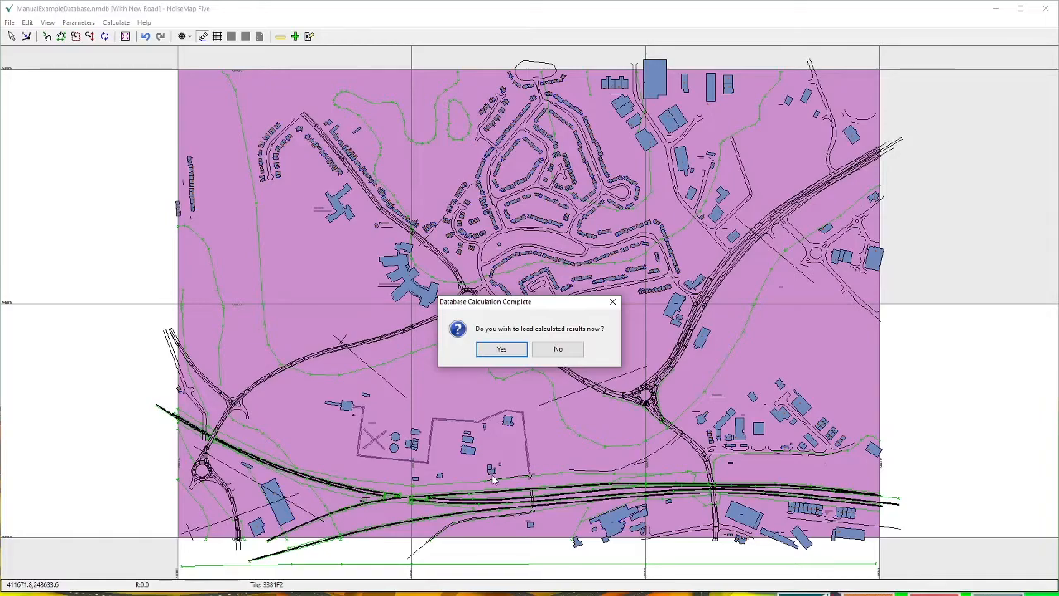
Step: Load the calculated CRN Leq, 1.0h data receiver results for the With New Road scenario
left_click(501, 349)
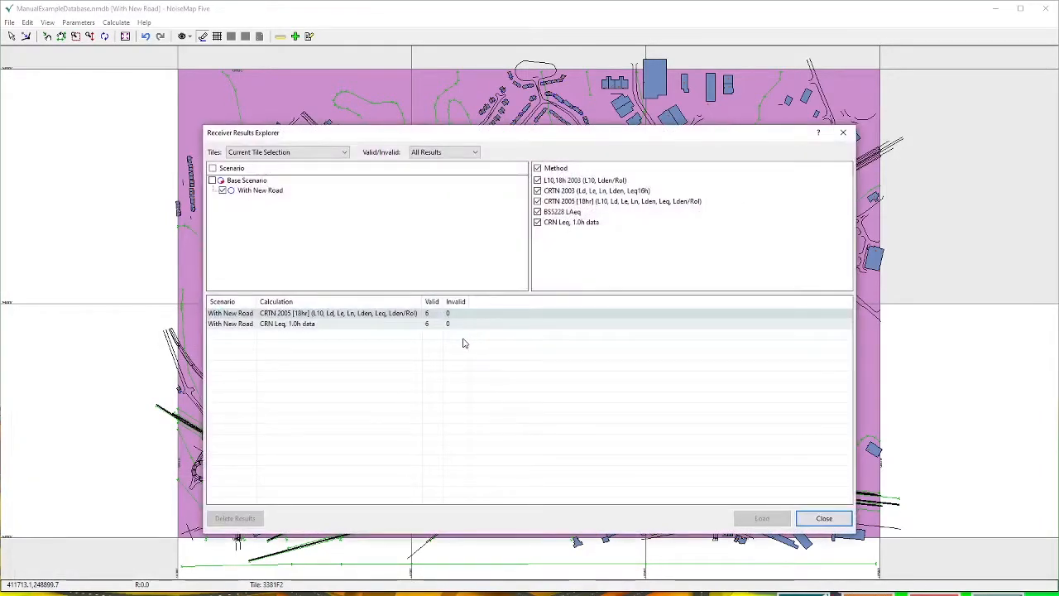
left_click(354, 326)
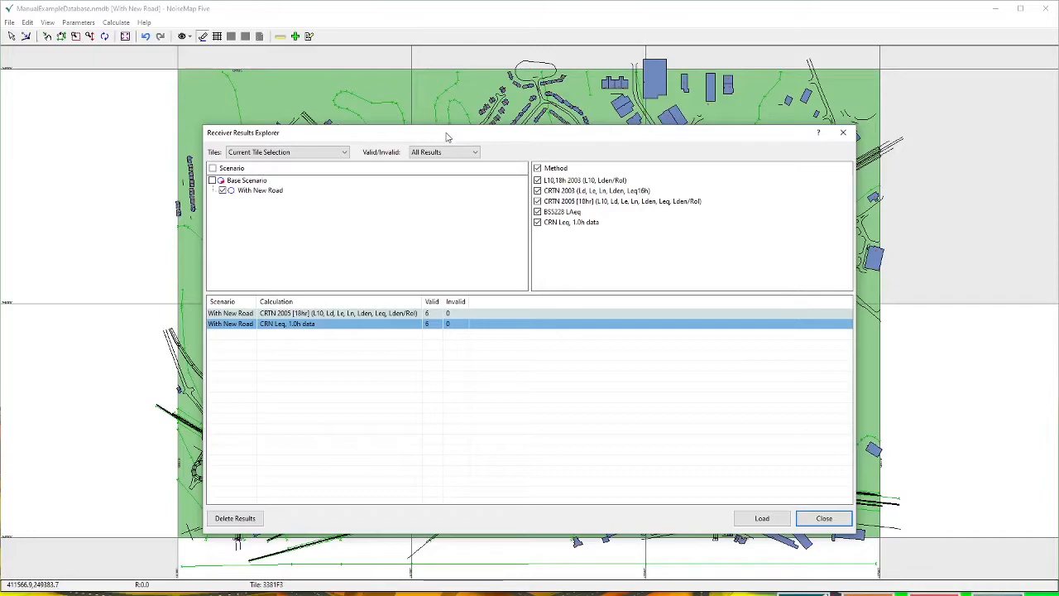
left_click_drag(448, 135, 517, 594)
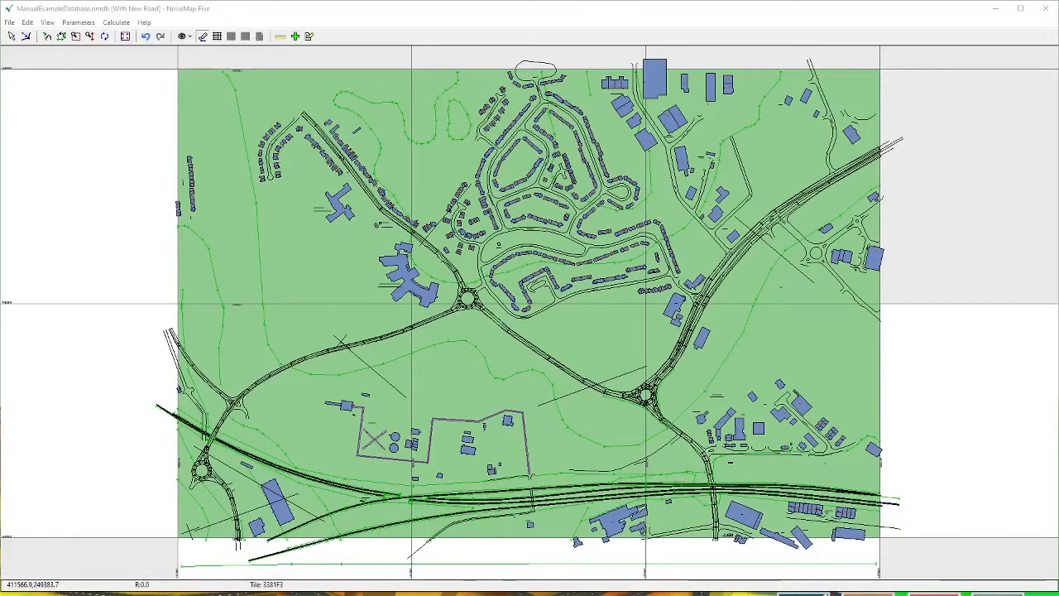
left_click_drag(517, 592, 507, 97)
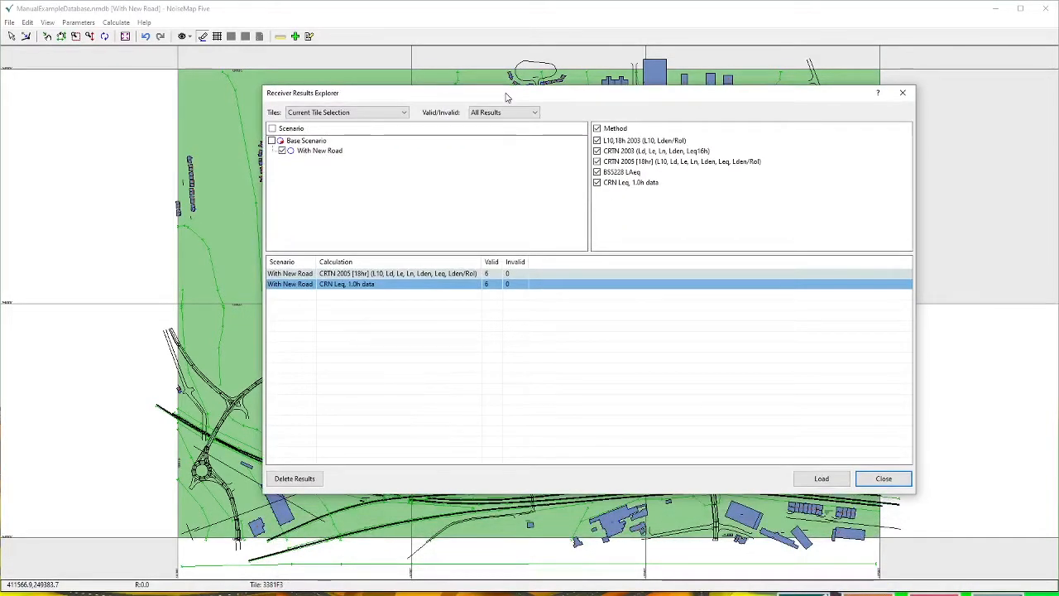
left_click(819, 478)
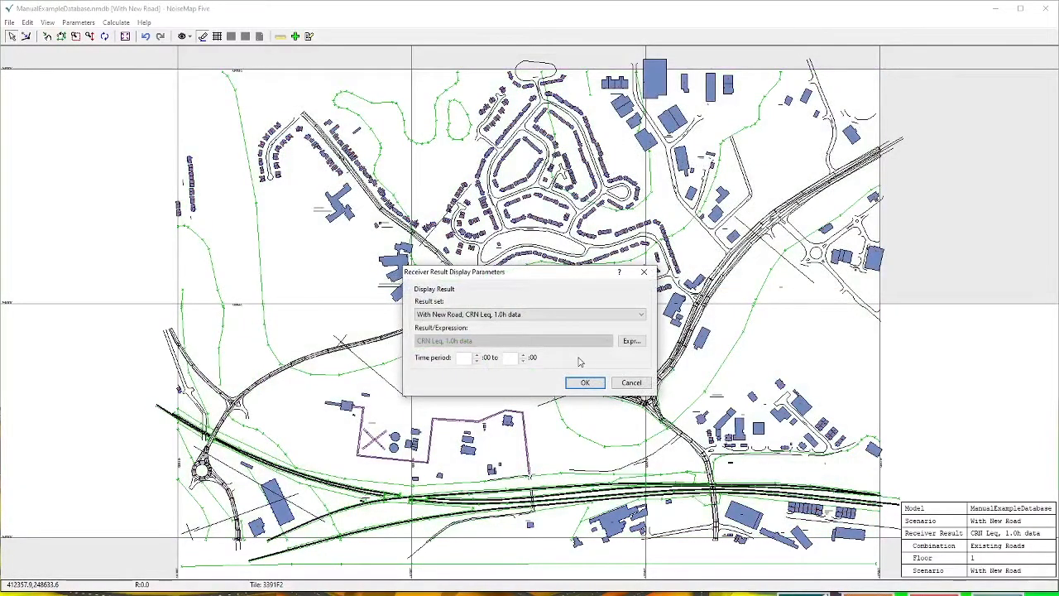
Step: Display the receiver result set With New Road, CRN Leq, 1.0h data
left_click(640, 318)
left_click(619, 316)
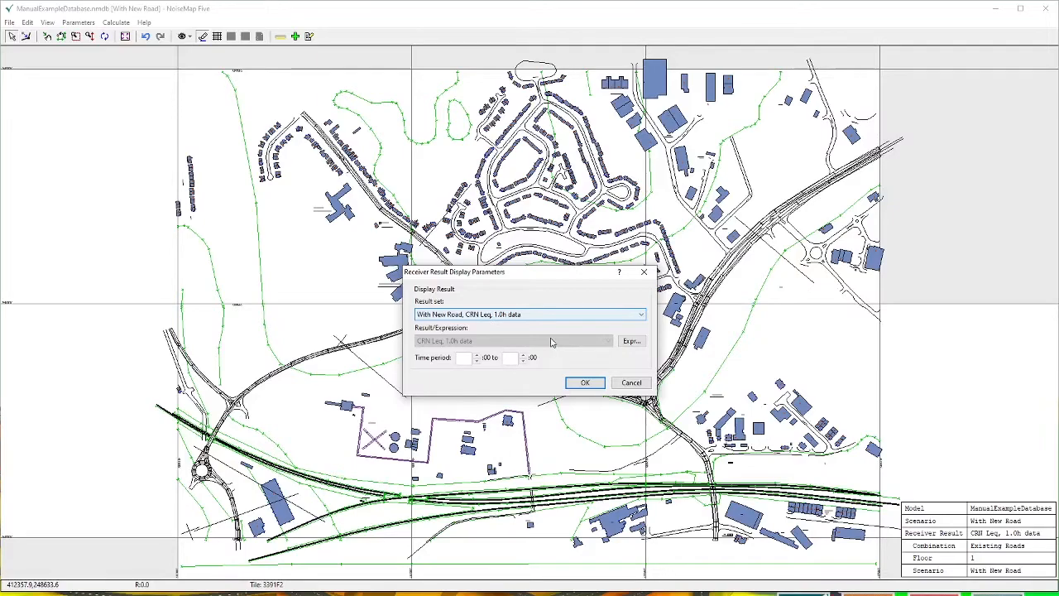
left_click(585, 383)
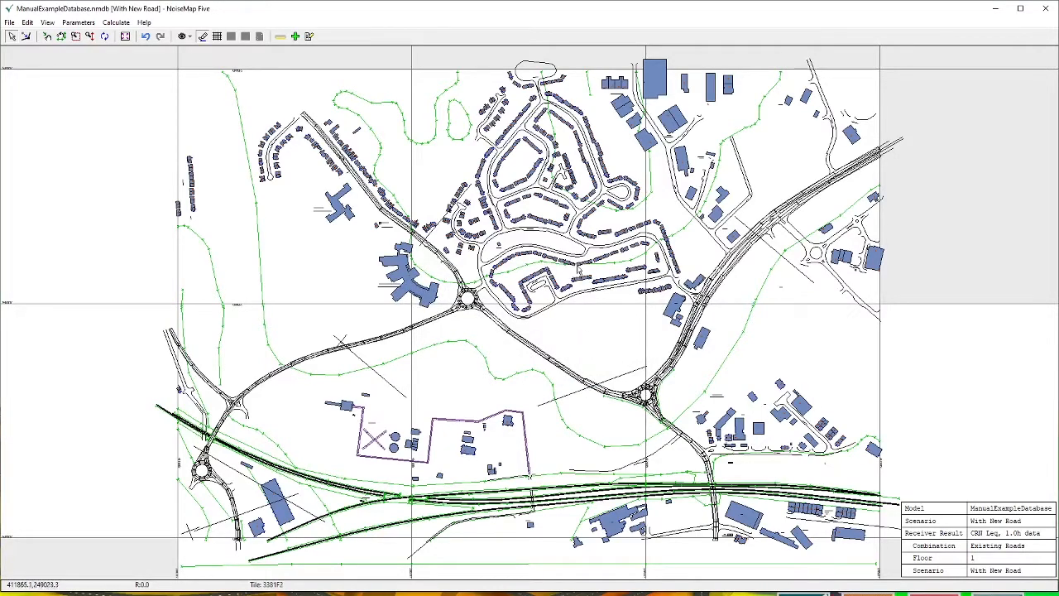
Step: Turn on View-as-Colour for the Receivers object type, using Results as the object parameter
left_click(75, 36)
left_click_drag(394, 242, 469, 309)
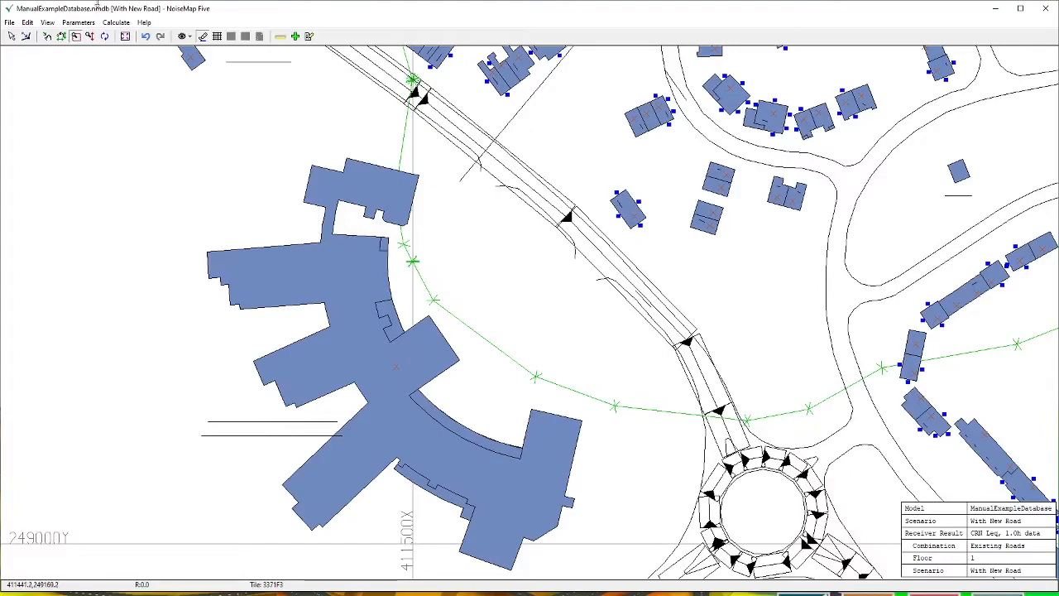
left_click(48, 22)
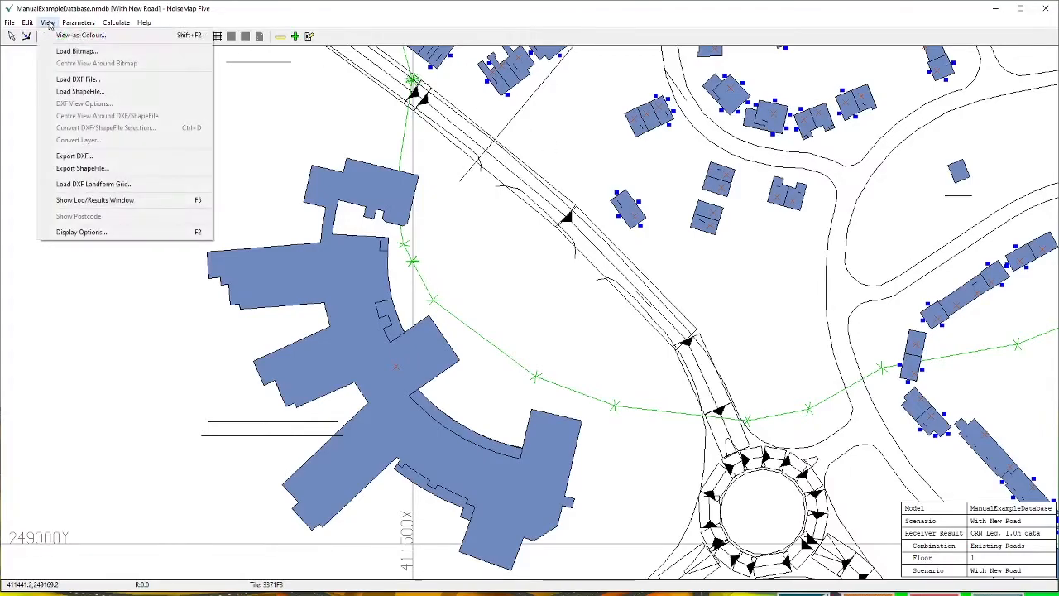
left_click(62, 37)
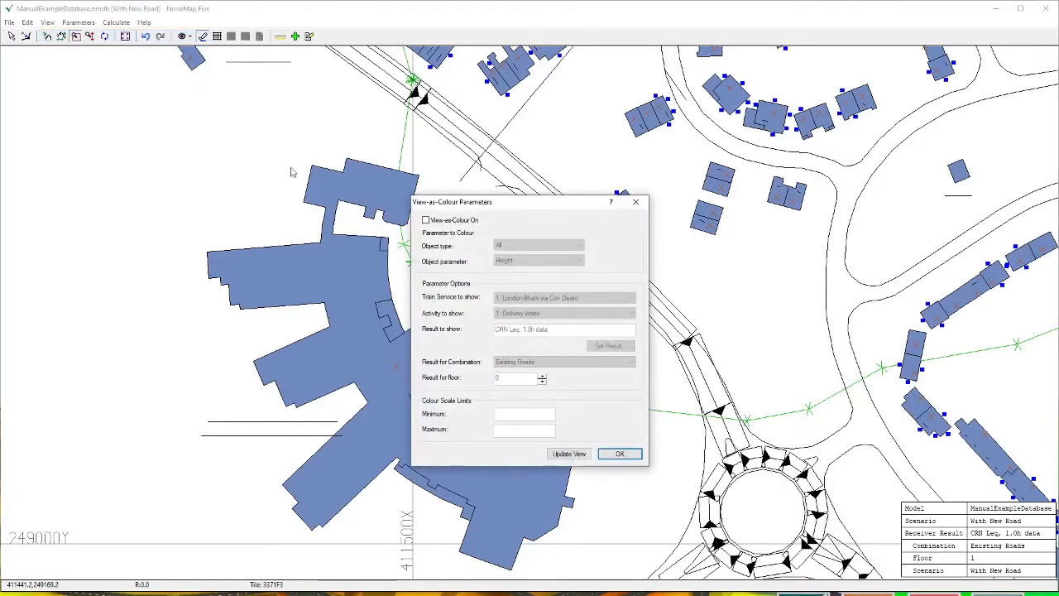
left_click(427, 220)
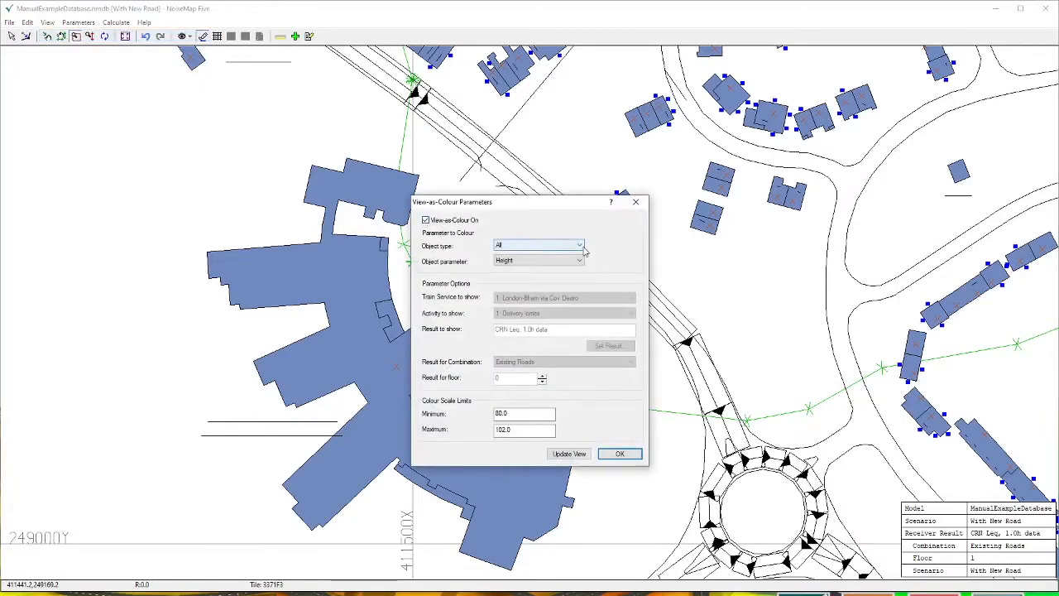
left_click(538, 245)
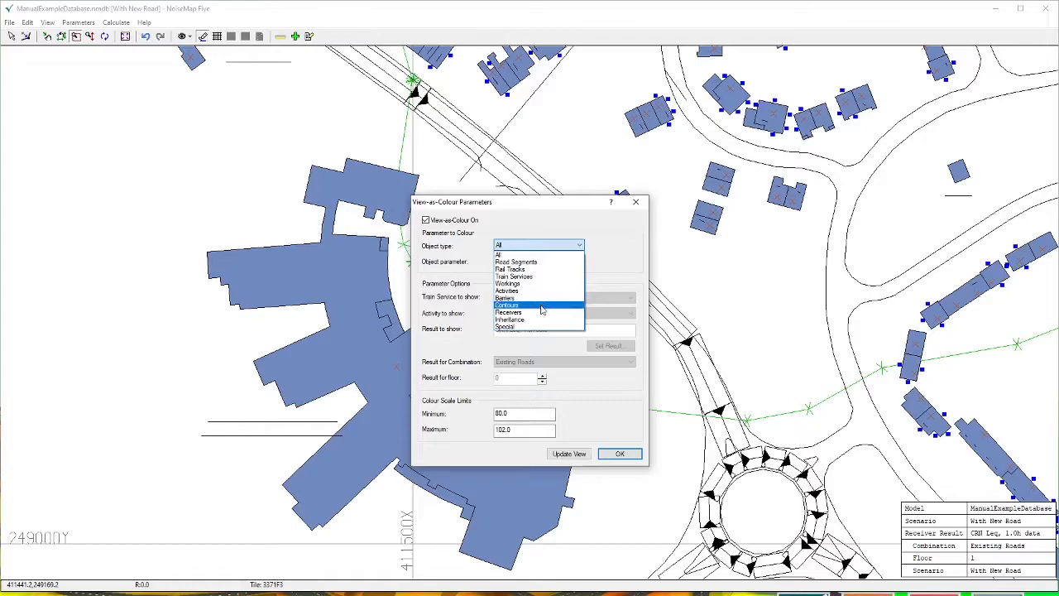
left_click(542, 312)
left_click(581, 261)
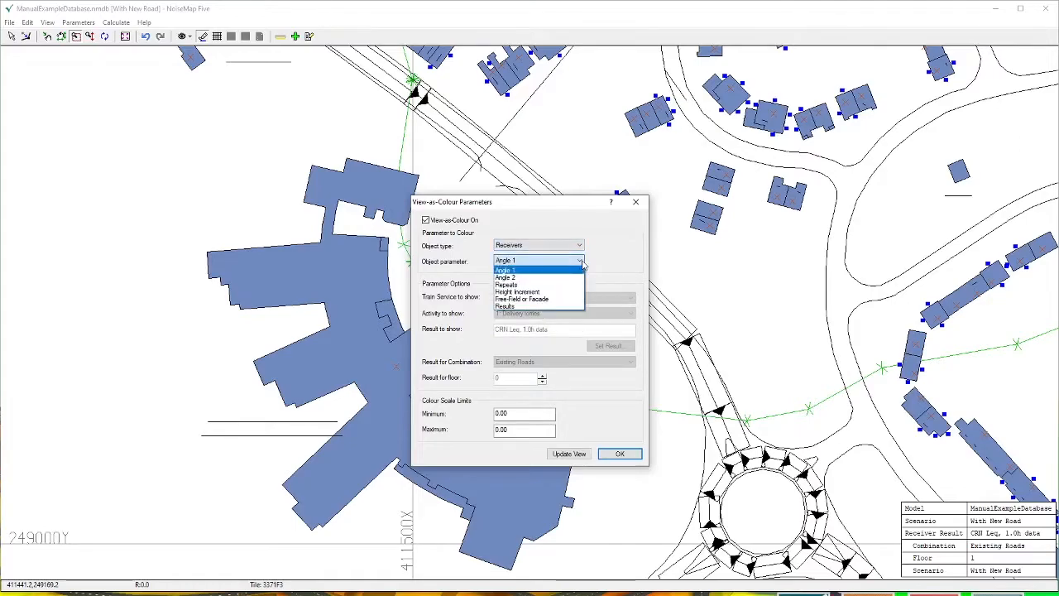
left_click(563, 306)
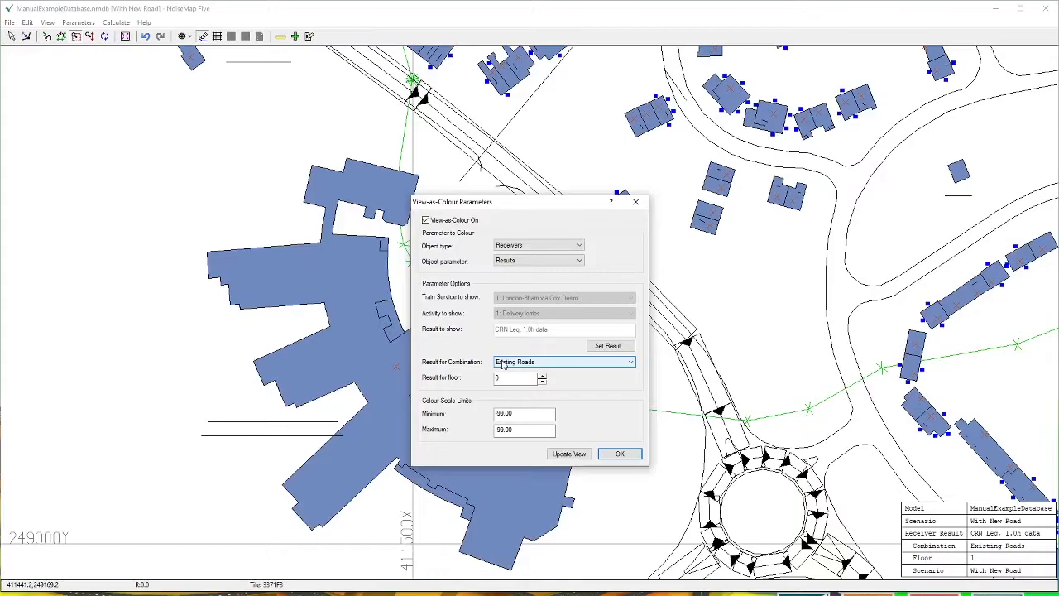
Step: Colour the receiver results by the Trains combination for floor 1 and update the view
left_click(631, 364)
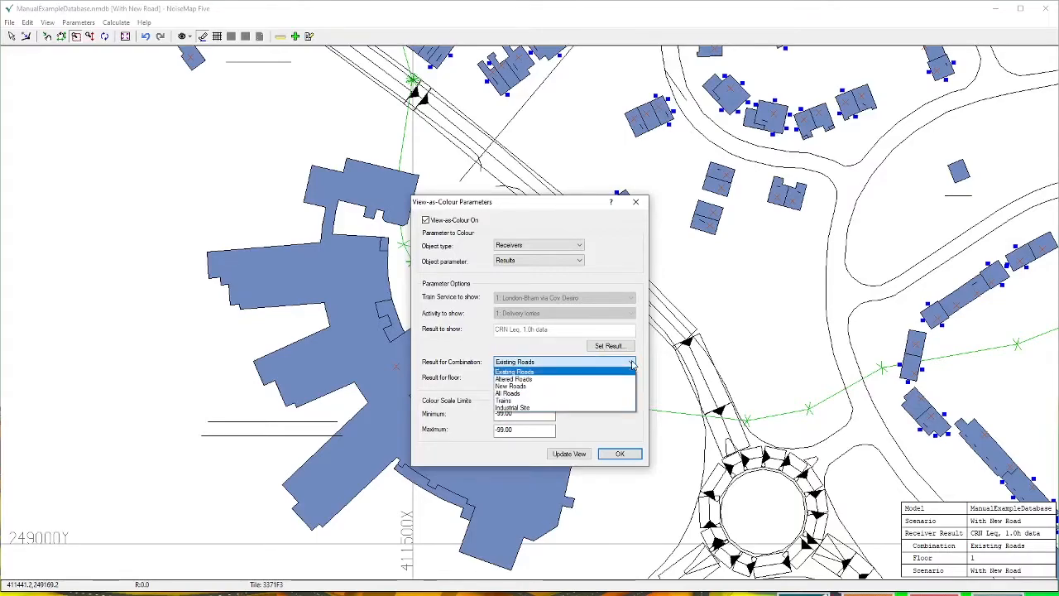
left_click(626, 402)
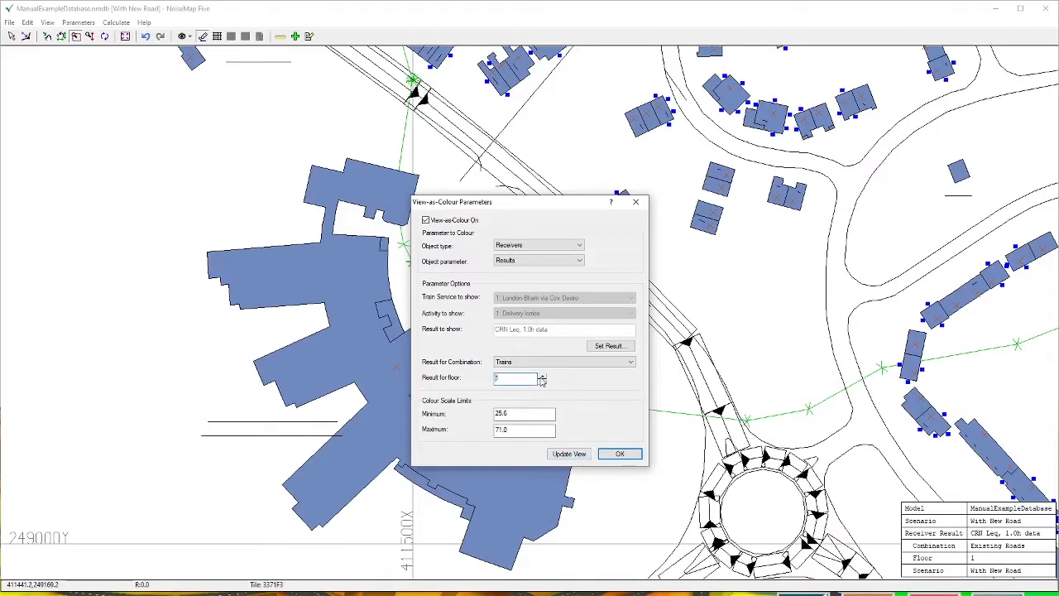
left_click(569, 454)
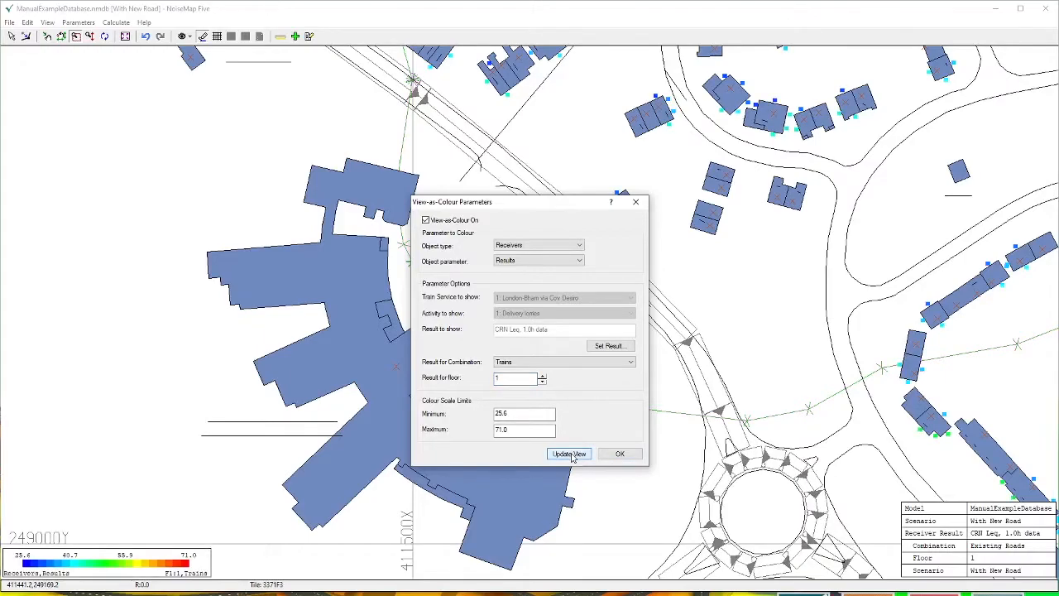
left_click(619, 454)
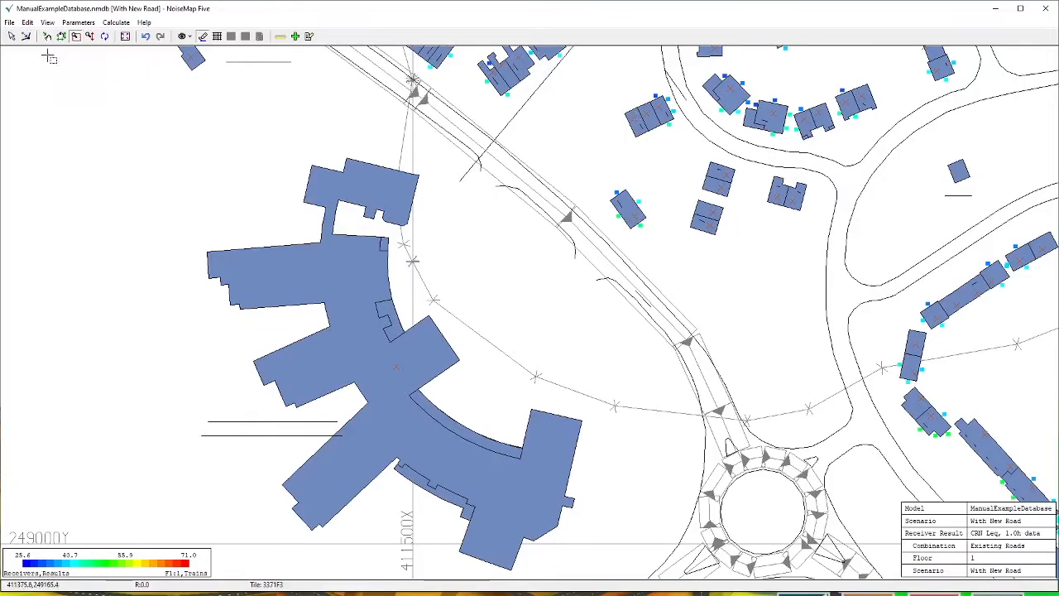
Step: Load the stored With New Road contour result for CRN Leq, 1.0h data, Trains combination, keeping the filled contour display
left_click_drag(541, 139, 480, 334)
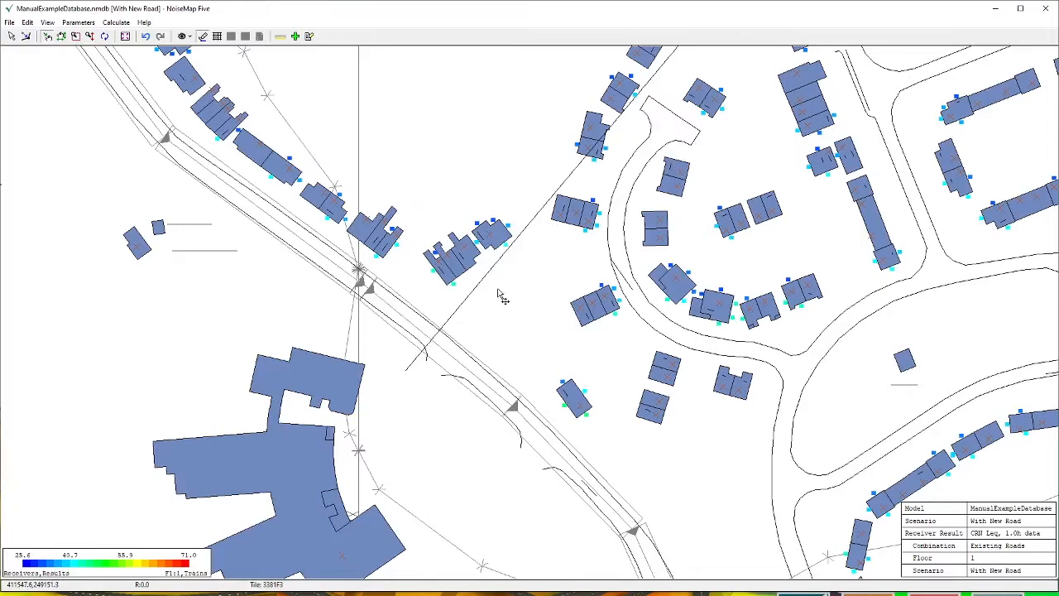
left_click(125, 38)
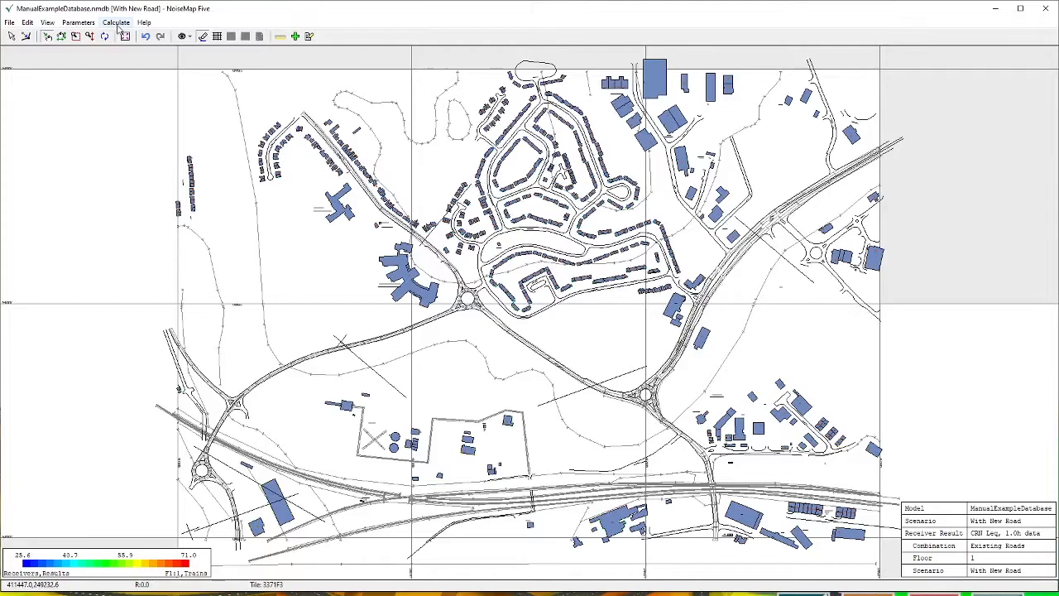
left_click(115, 23)
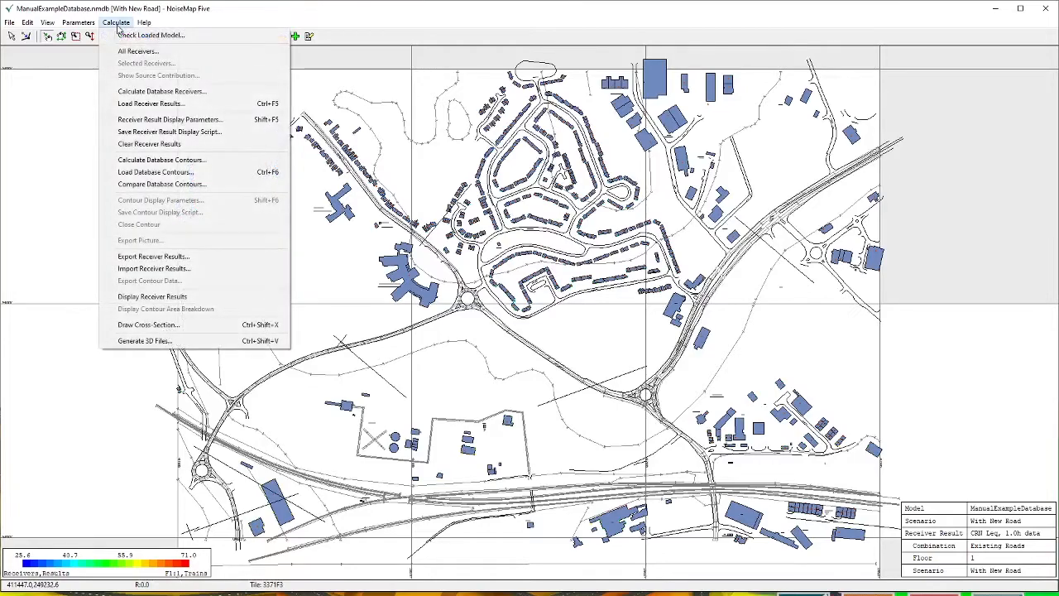
left_click(152, 172)
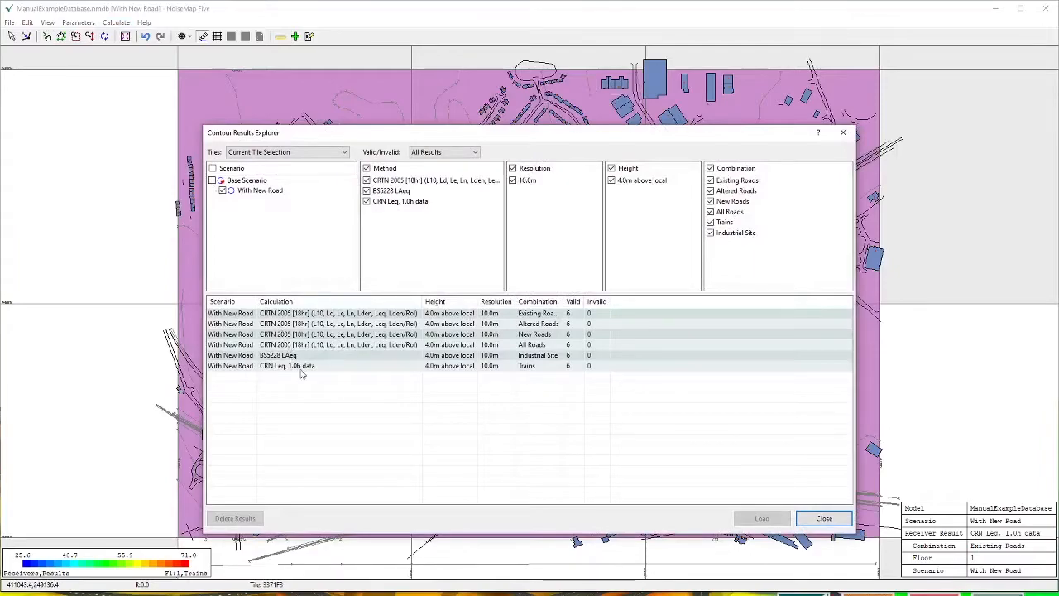
left_click(301, 366)
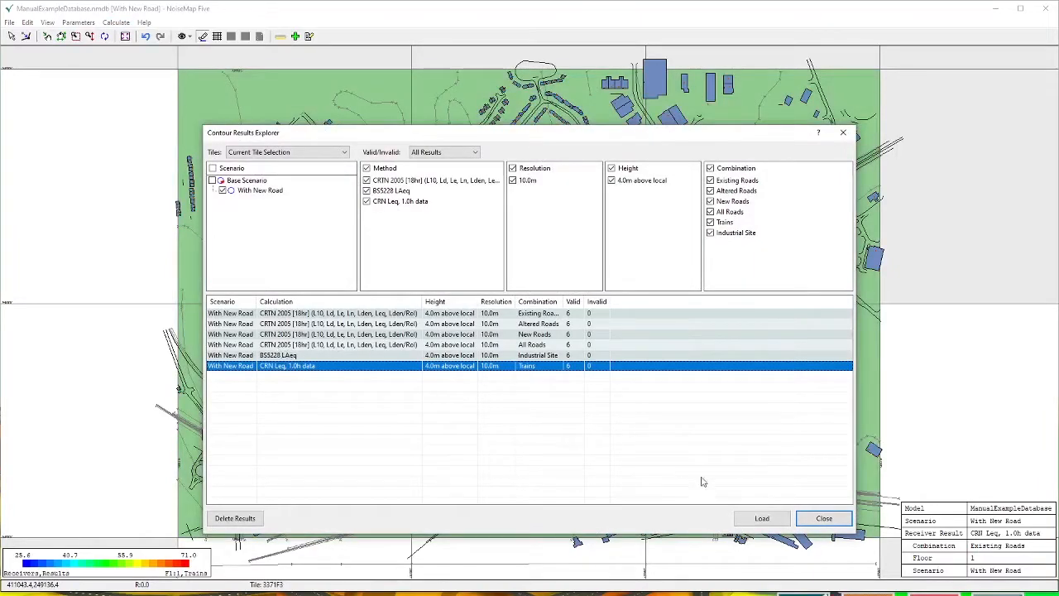
left_click(761, 518)
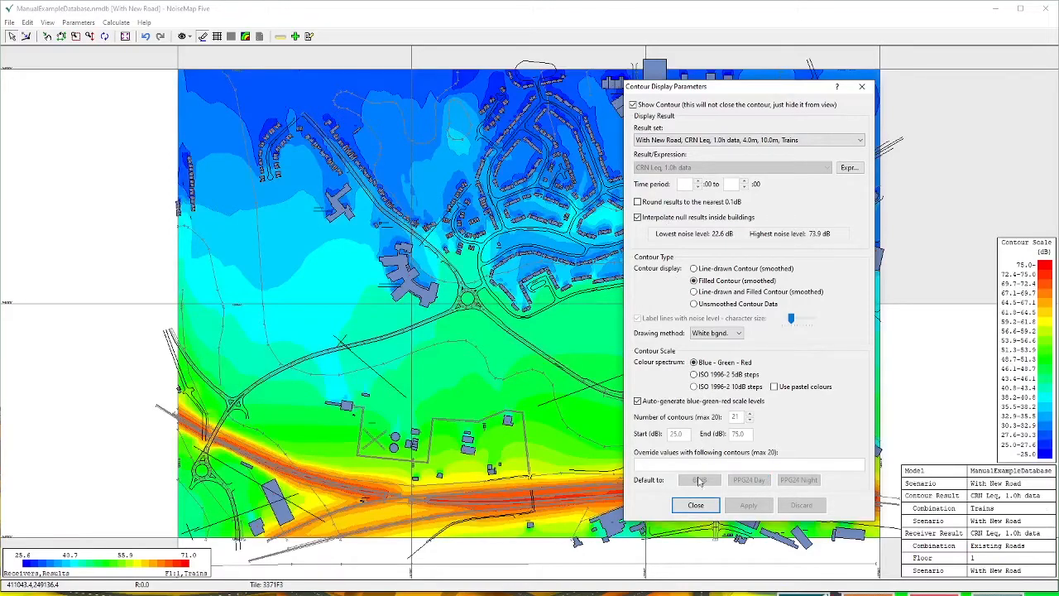
left_click(697, 504)
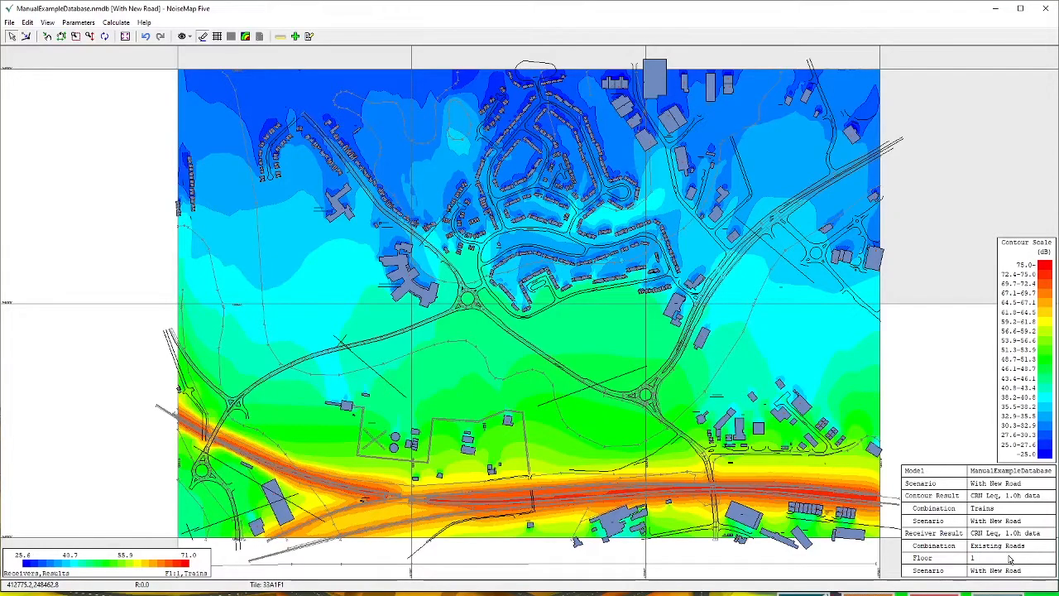
Step: Build a receiver result expression from With New Road, CRN Leq, 1.0h data with the Trains combination and display it
left_click(116, 21)
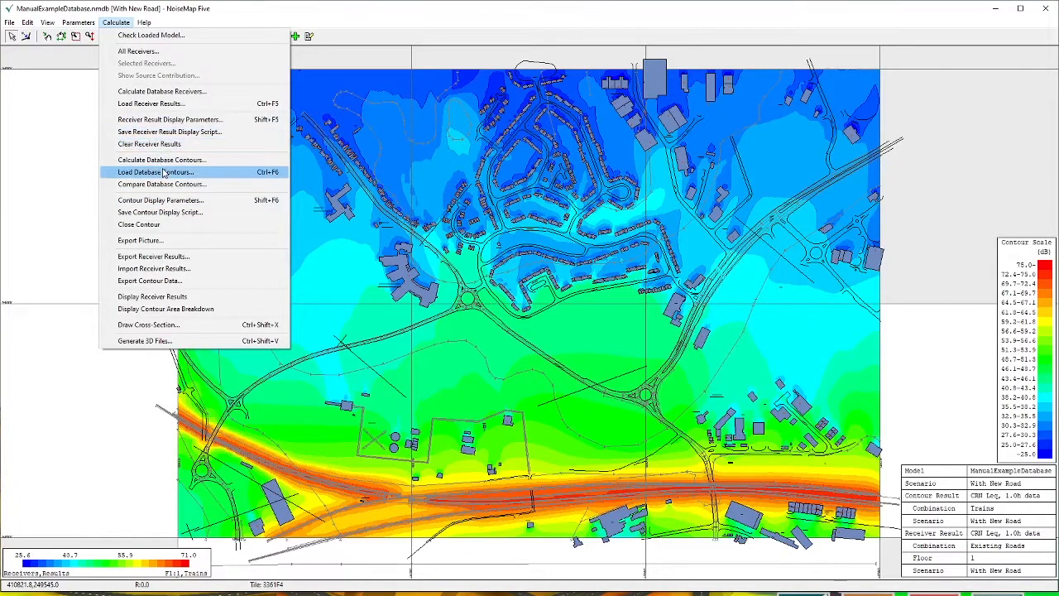
left_click(169, 120)
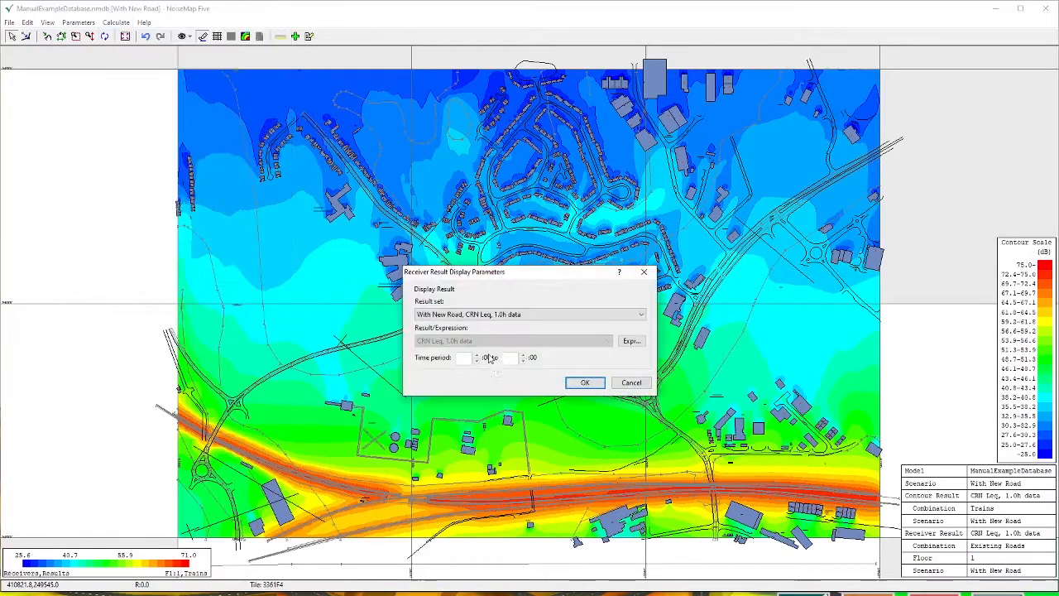
left_click(631, 342)
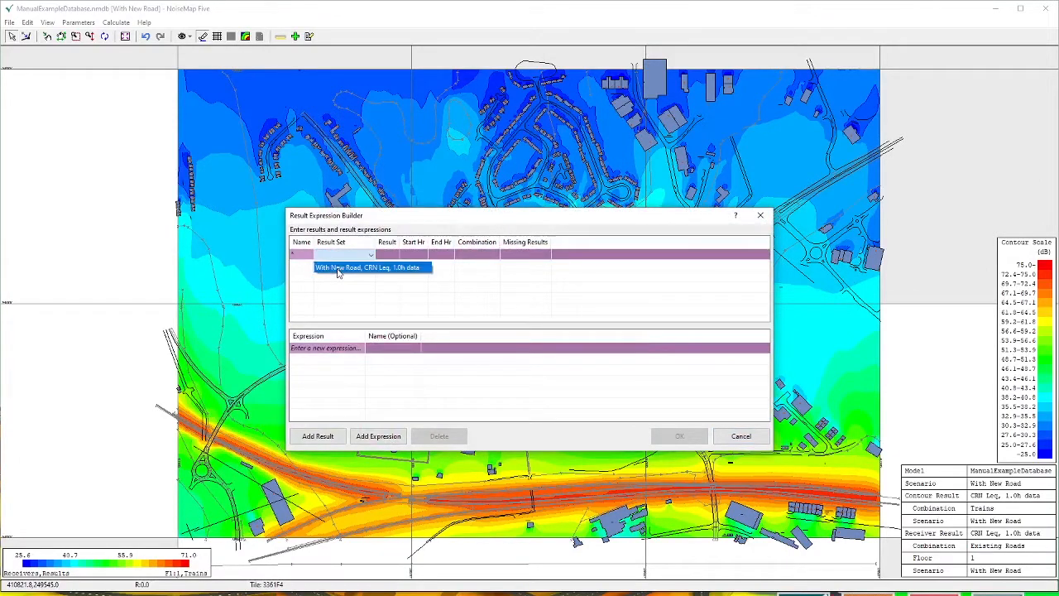
left_click(337, 267)
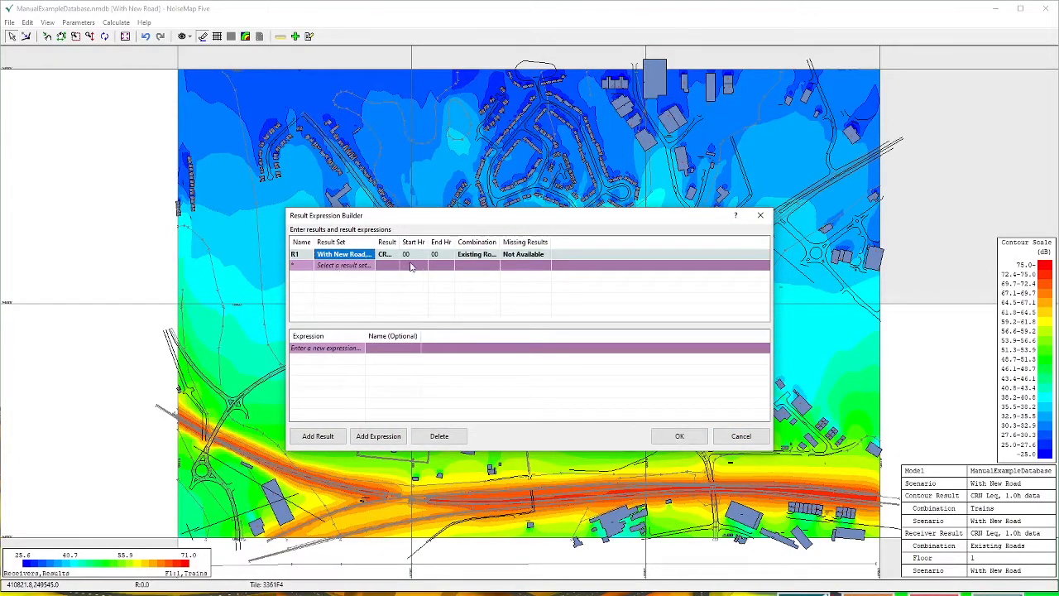
left_click(487, 256)
left_click(487, 256)
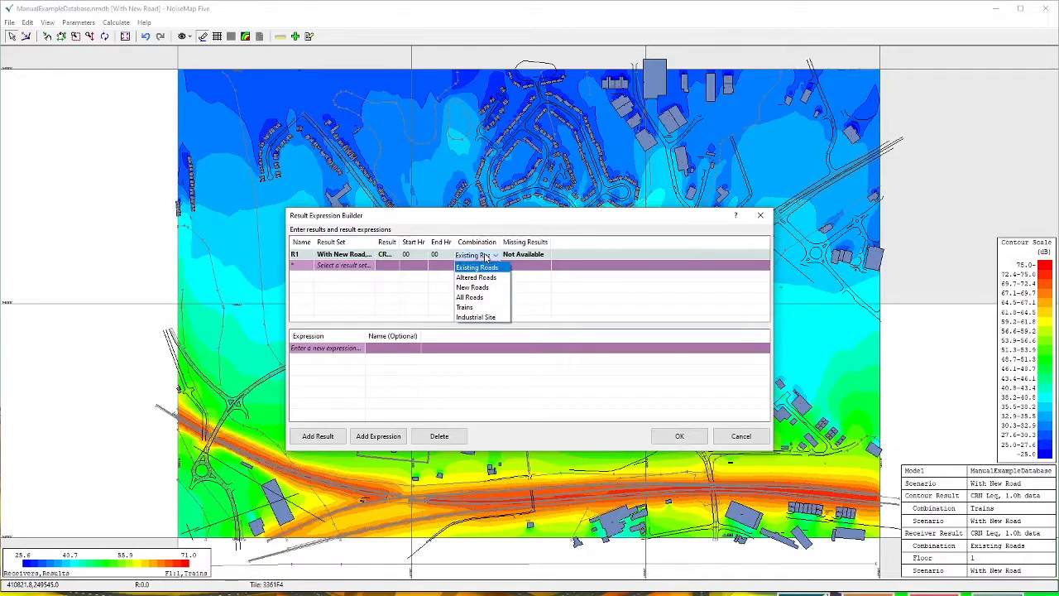
left_click(482, 309)
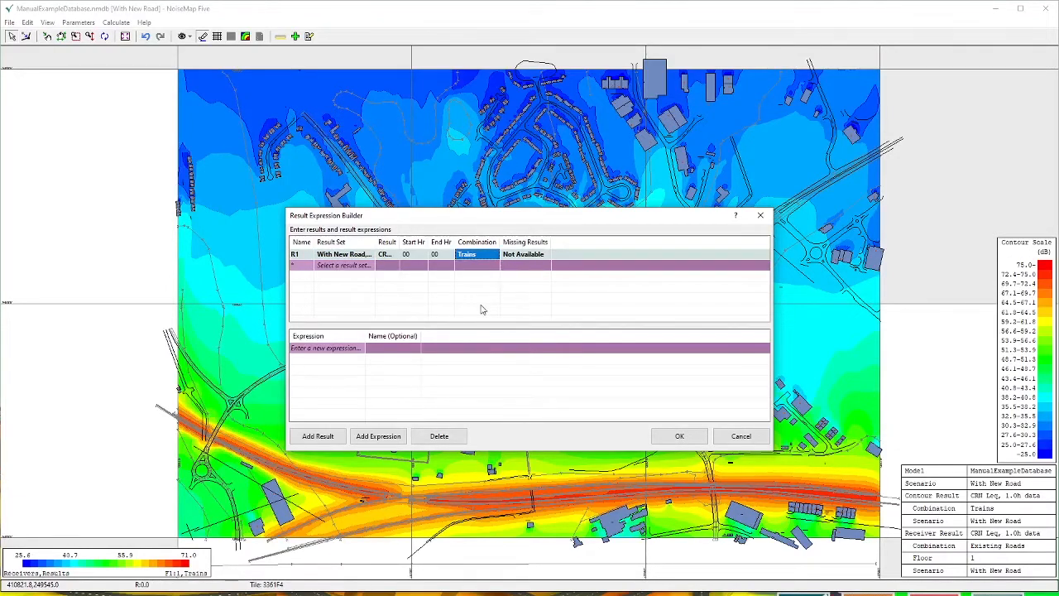
left_click(678, 436)
left_click(582, 383)
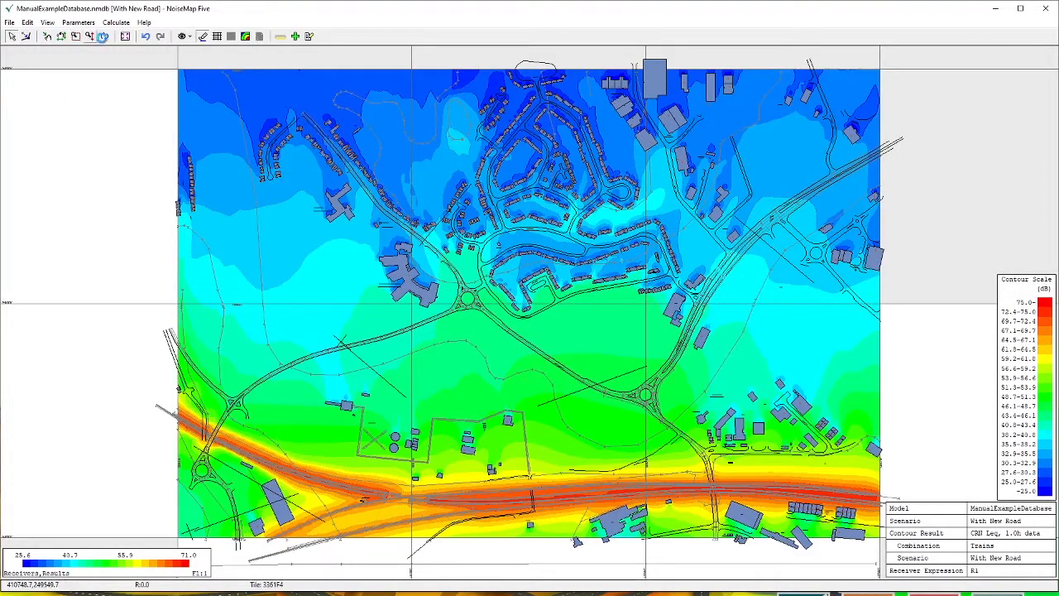
Step: Generate a 3D archive named ManualExampleDatabase3DExample with receivers coloured according to the current headline result
left_click(76, 39)
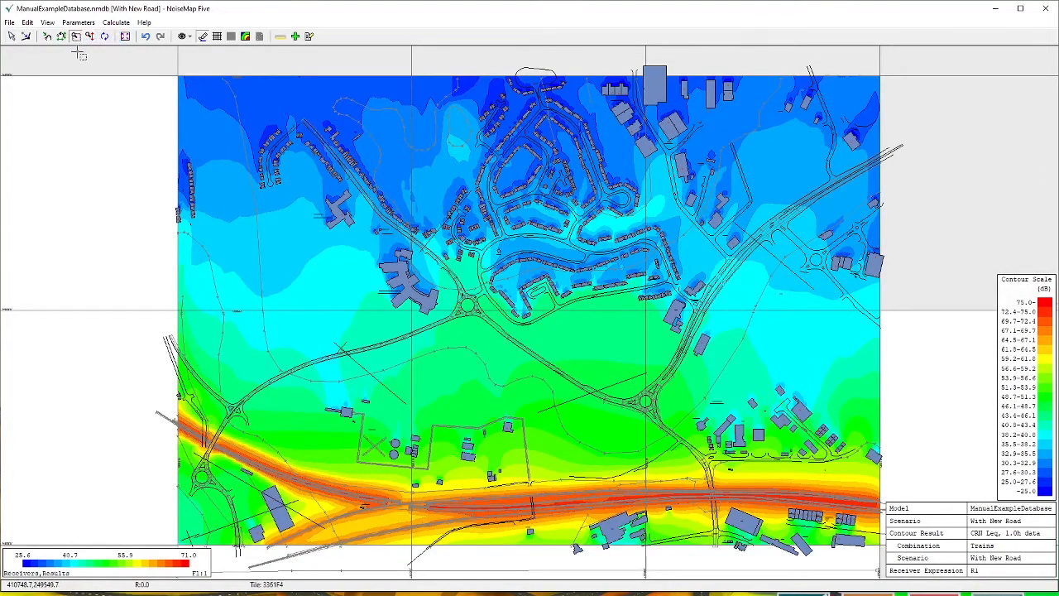
left_click_drag(443, 265, 574, 334)
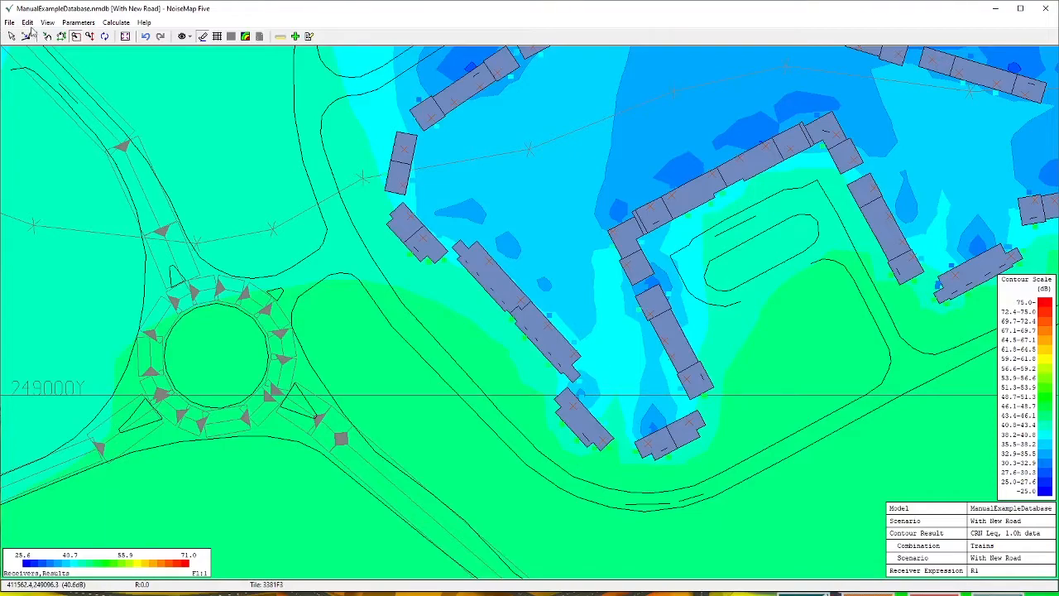
left_click(124, 37)
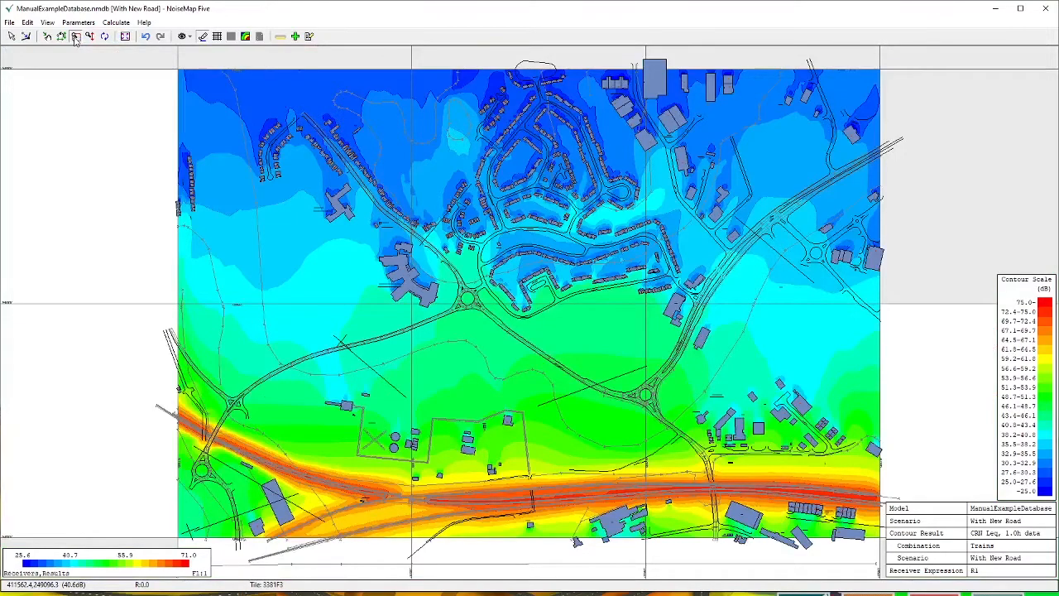
left_click(11, 37)
left_click(117, 24)
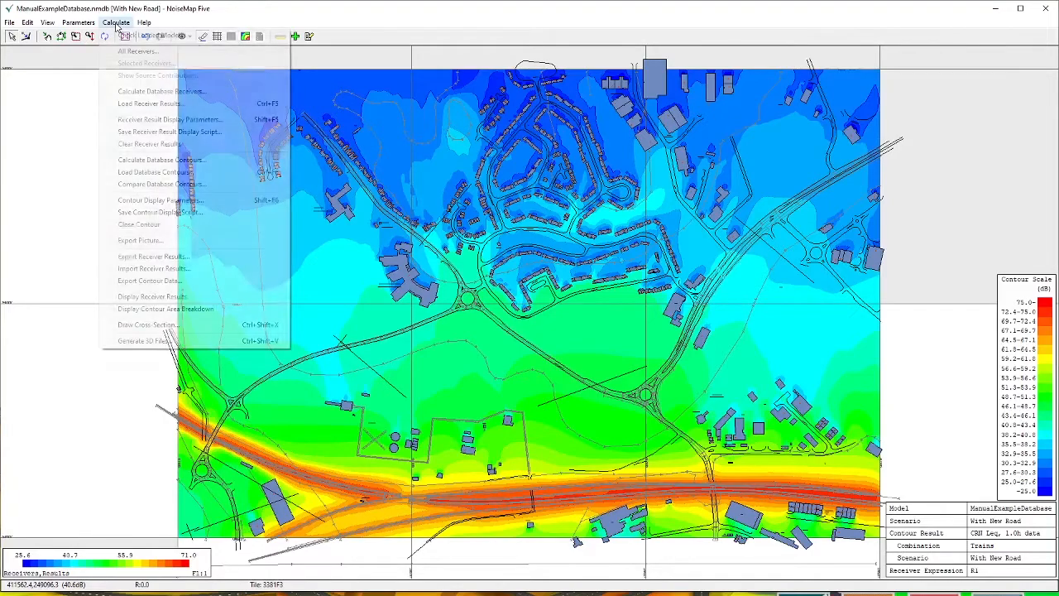
left_click(162, 343)
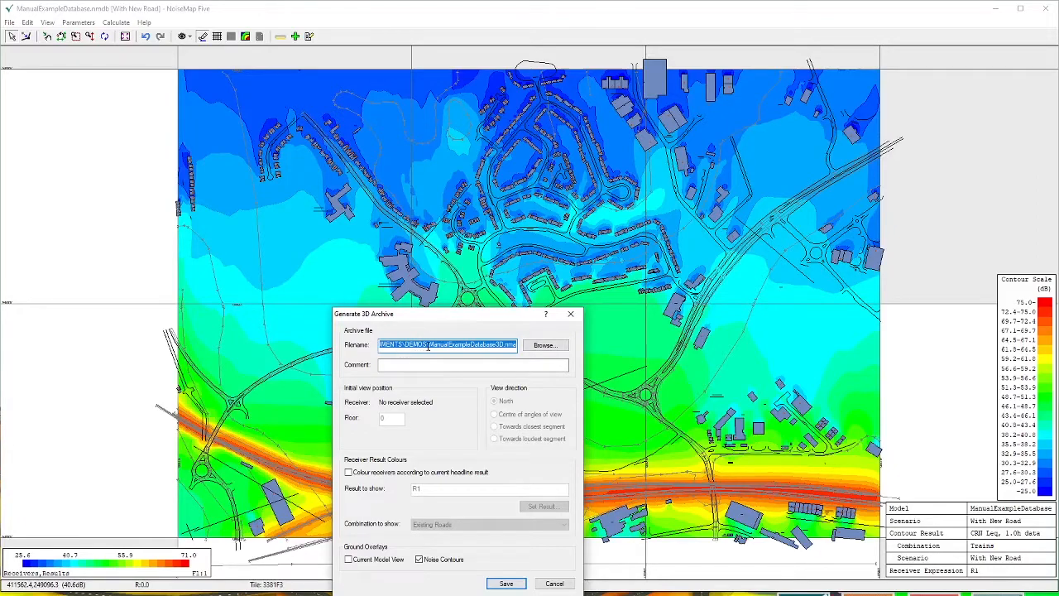
left_click(504, 347)
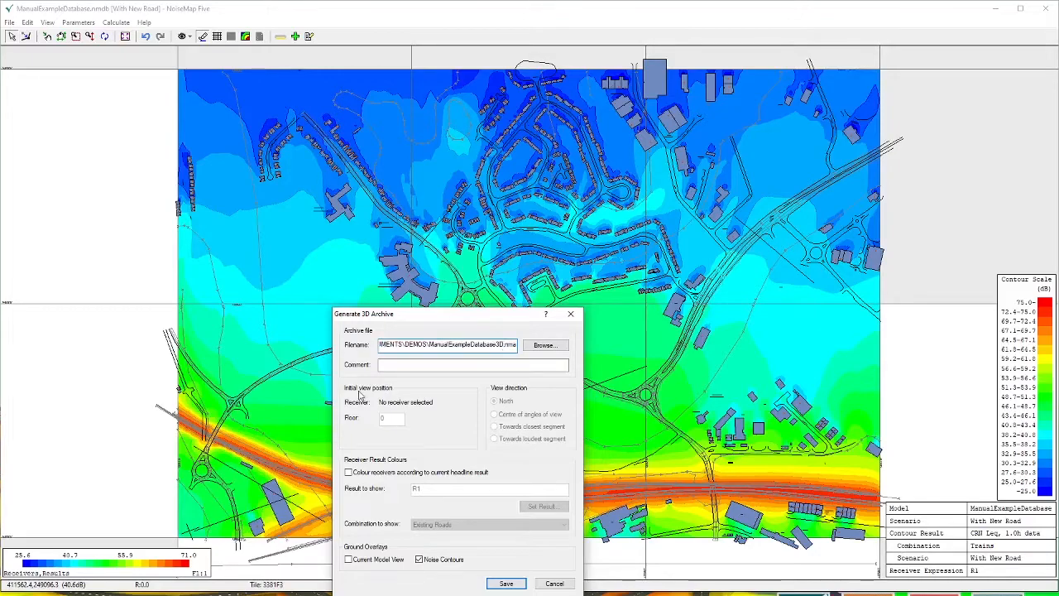
type("Example")
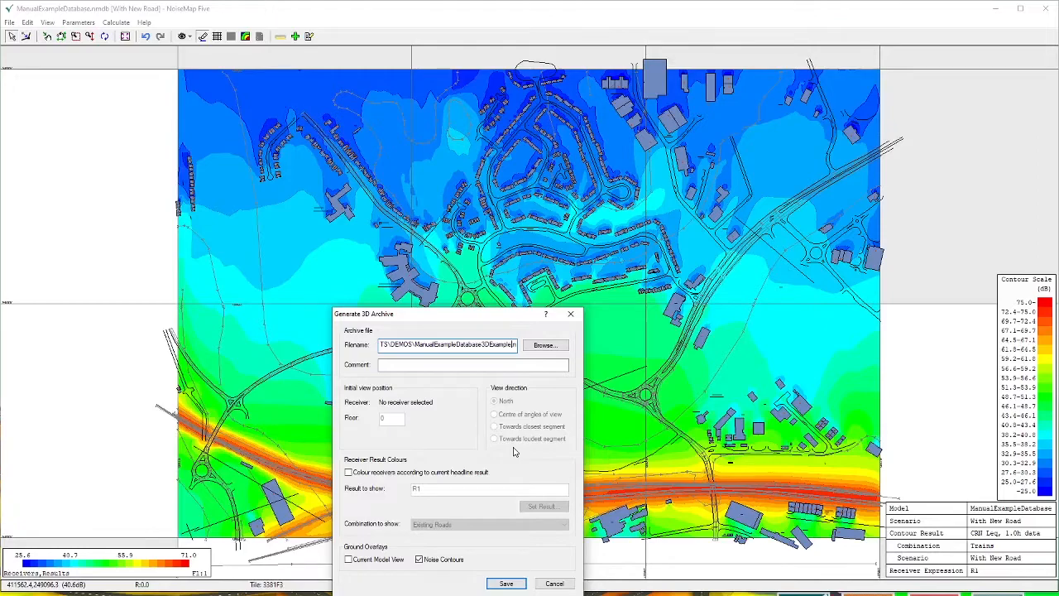
left_click(348, 473)
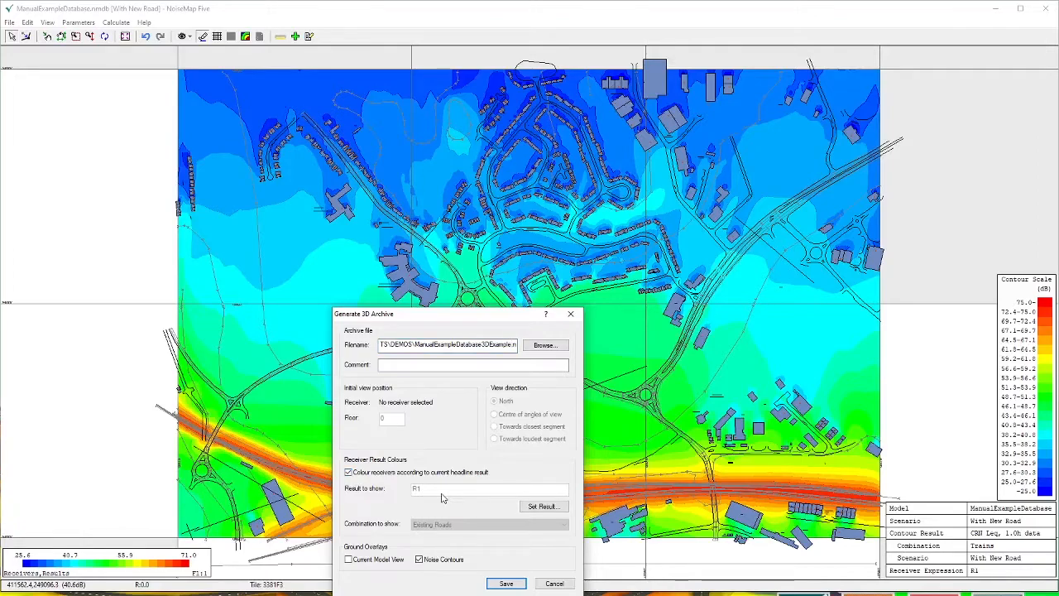
left_click(505, 583)
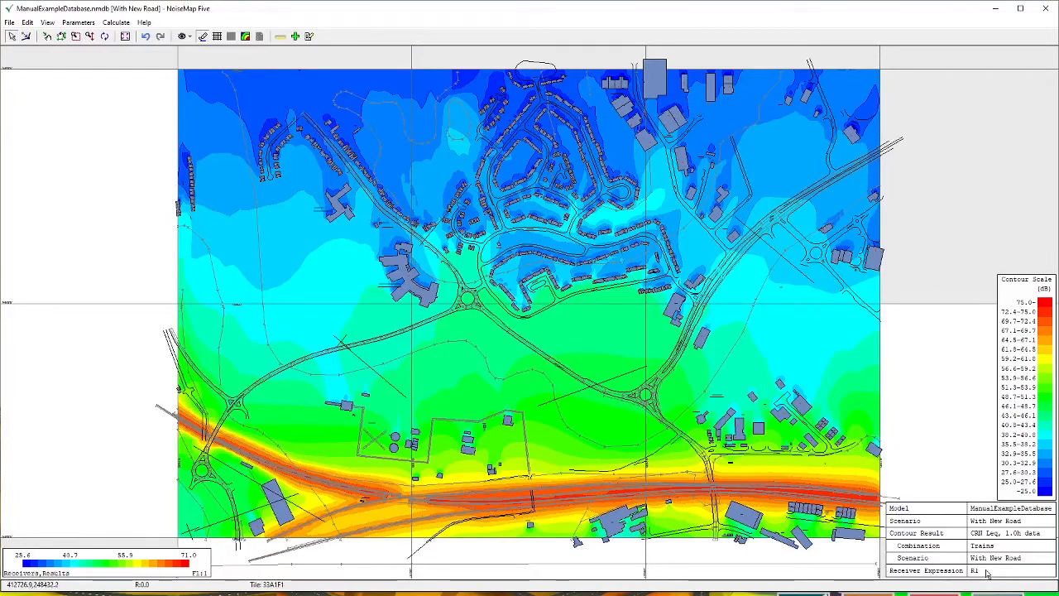
Step: Add a receiver result expression R1 named Trains and apply it as the displayed receiver result
left_click(116, 23)
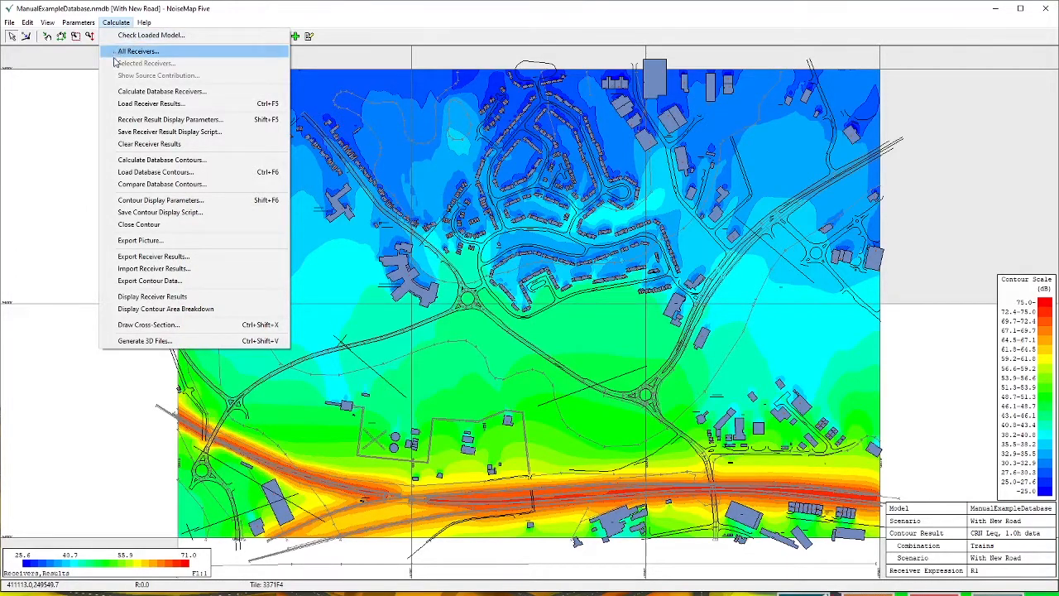
left_click(131, 121)
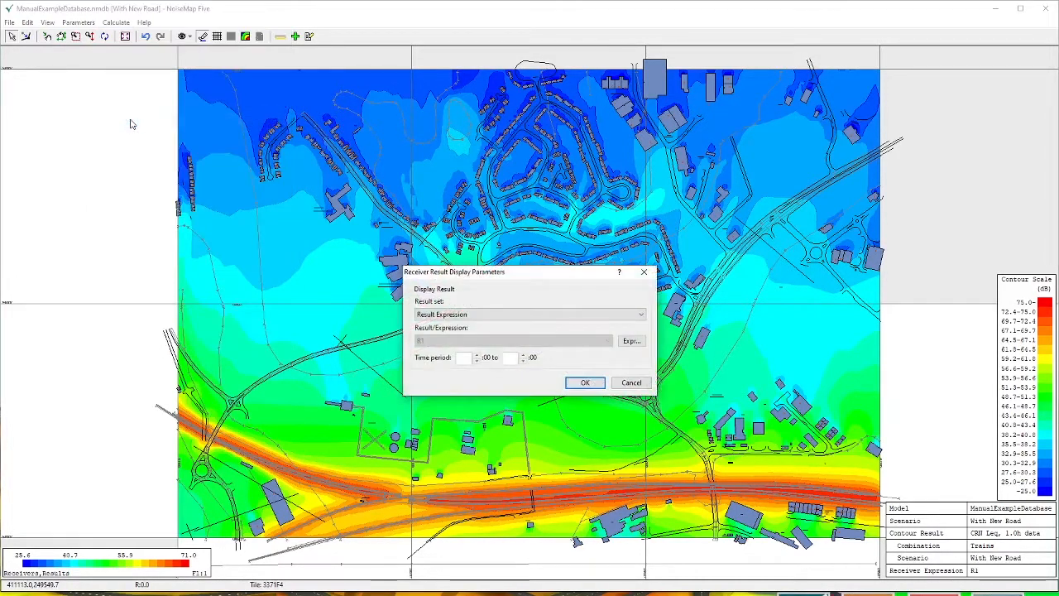
left_click(631, 340)
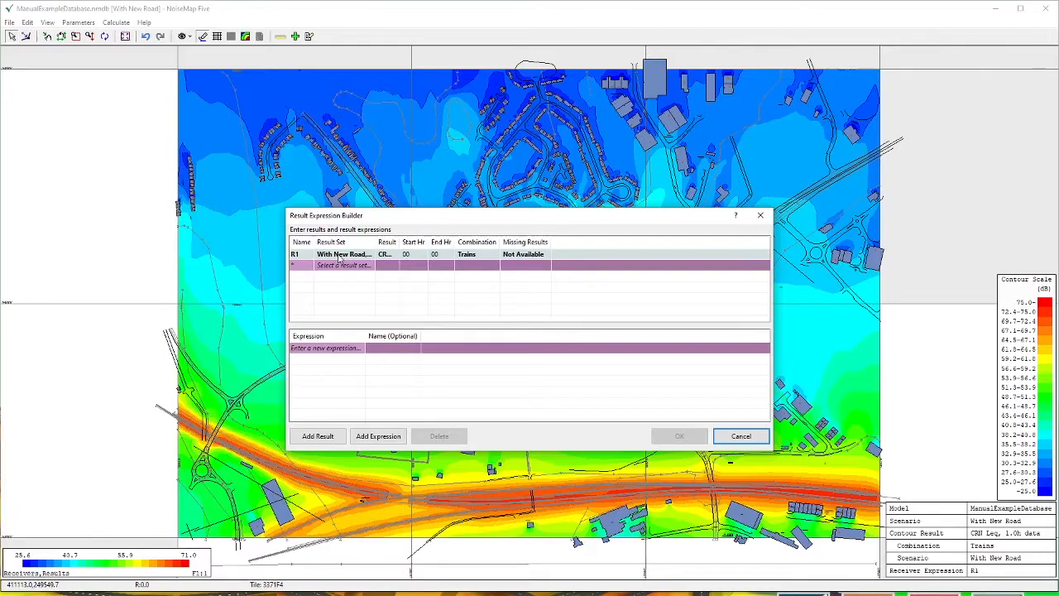
left_click(323, 349)
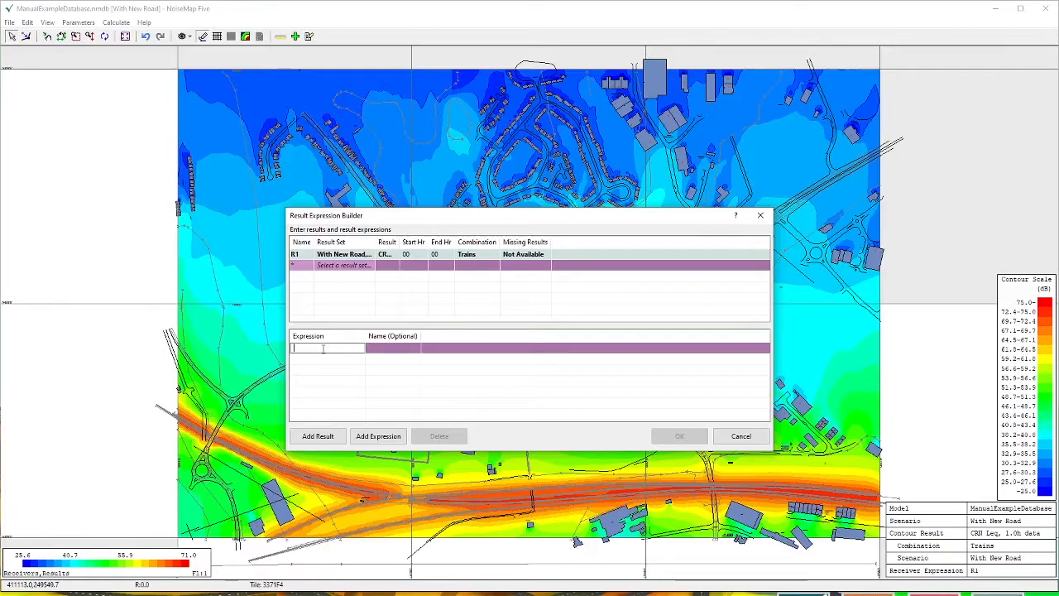
type("R1")
left_click(372, 349)
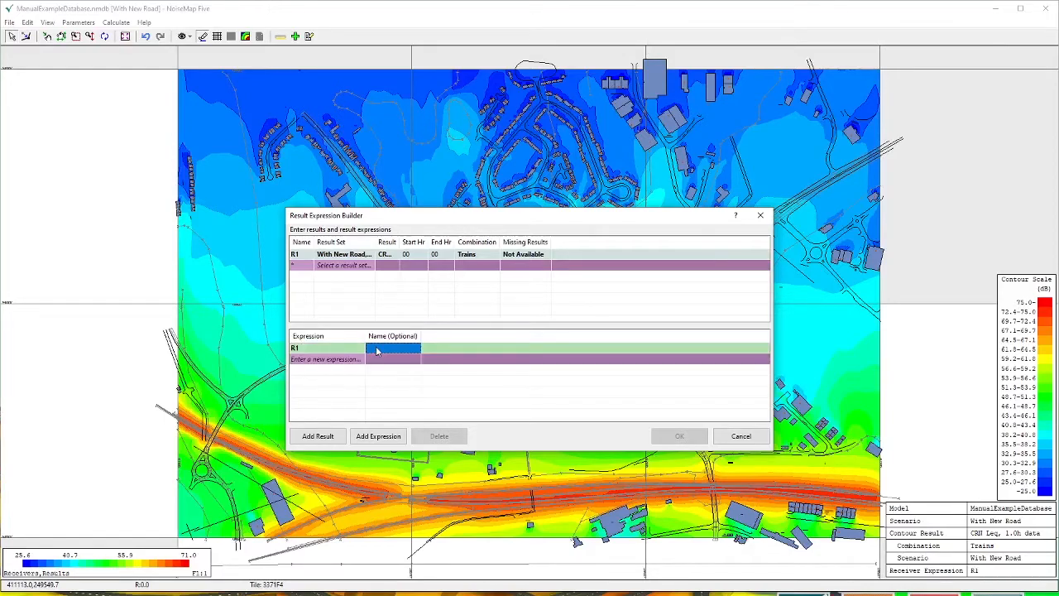
left_click(377, 348)
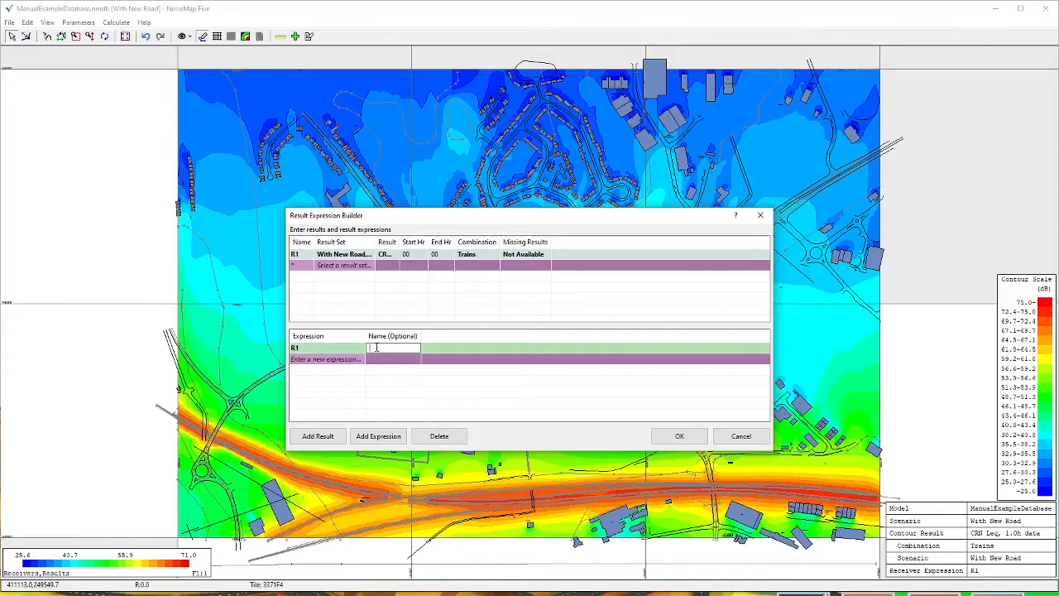
type("Trai")
left_click(467, 349)
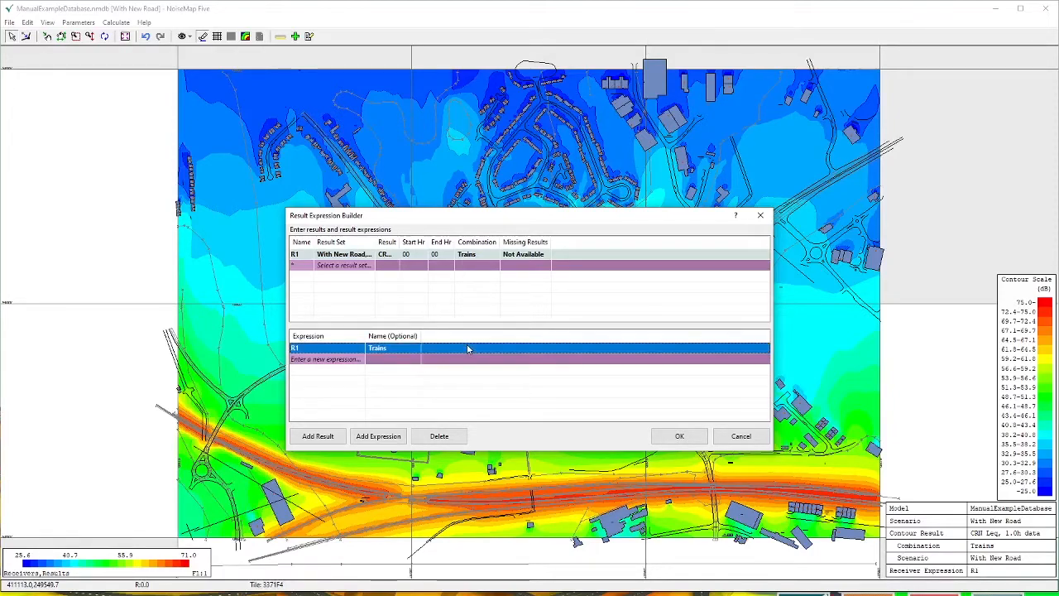
left_click(676, 436)
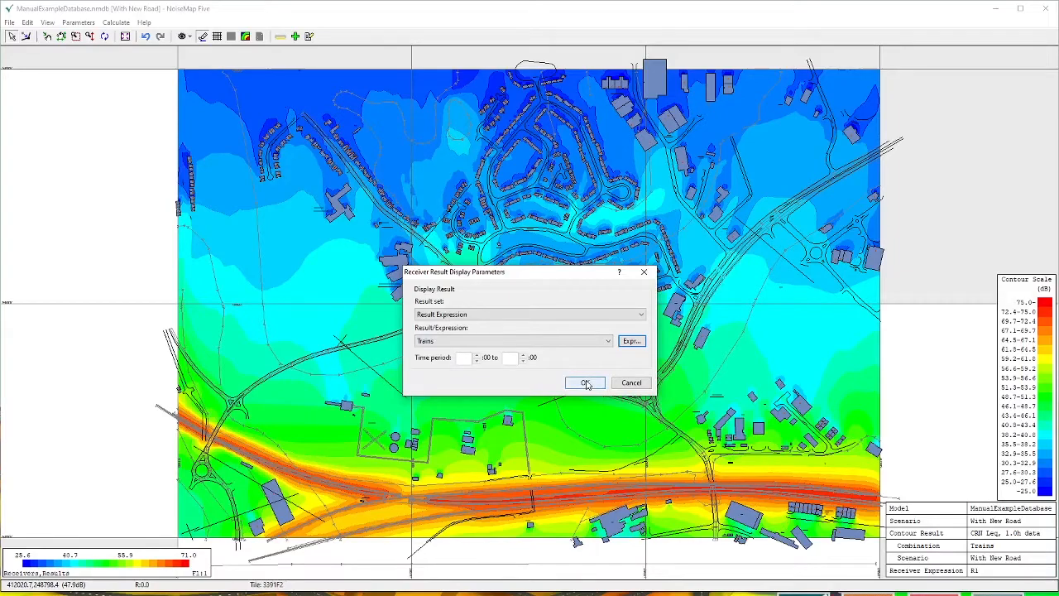
left_click(582, 381)
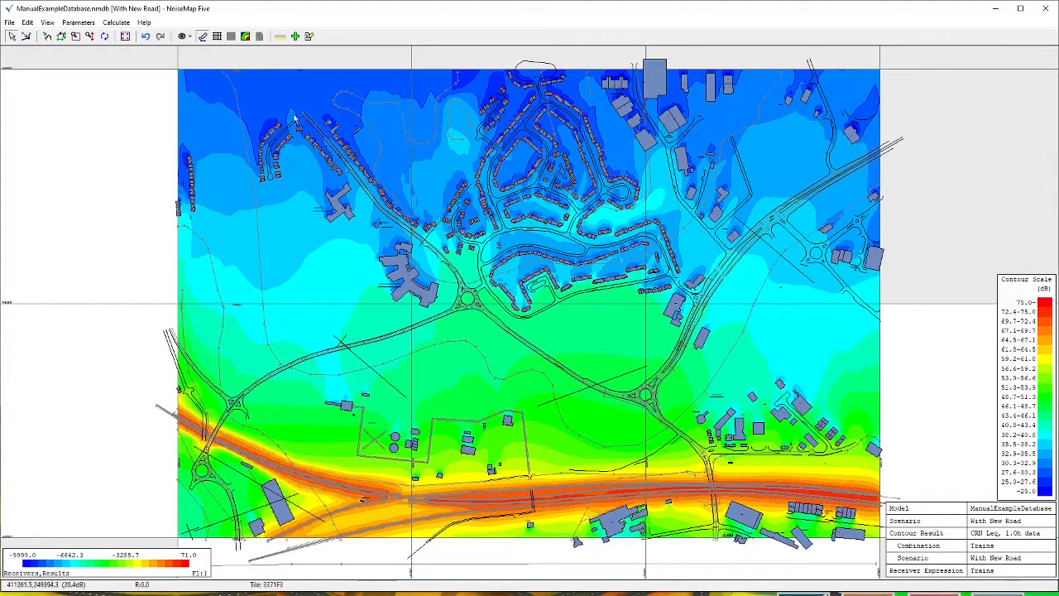
Step: Start a new 3D archive and set its file name to ManualExampleDatabase3DExample
left_click(115, 23)
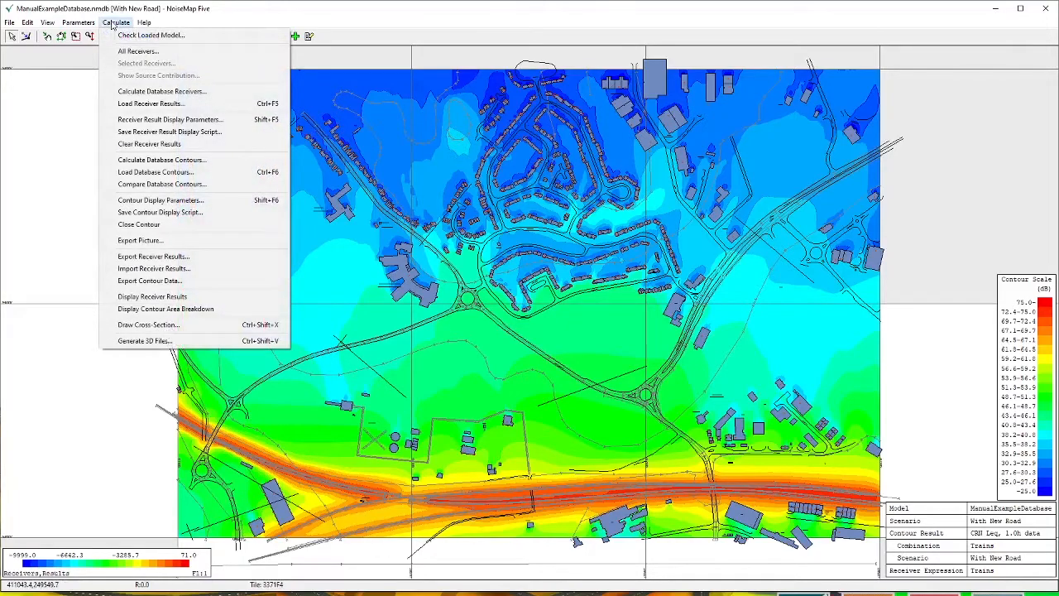
left_click(157, 340)
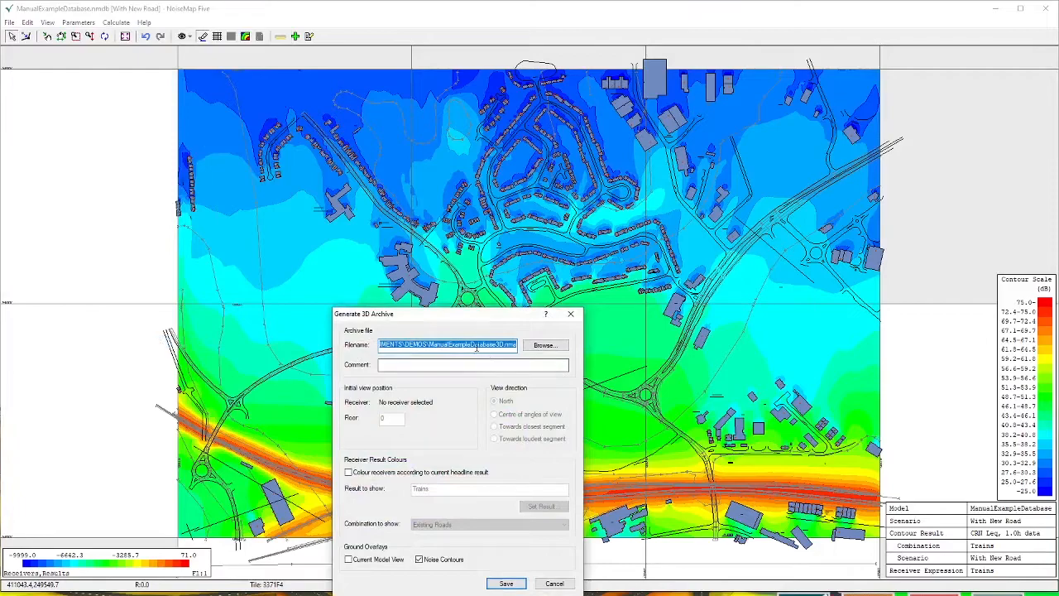
left_click(490, 344)
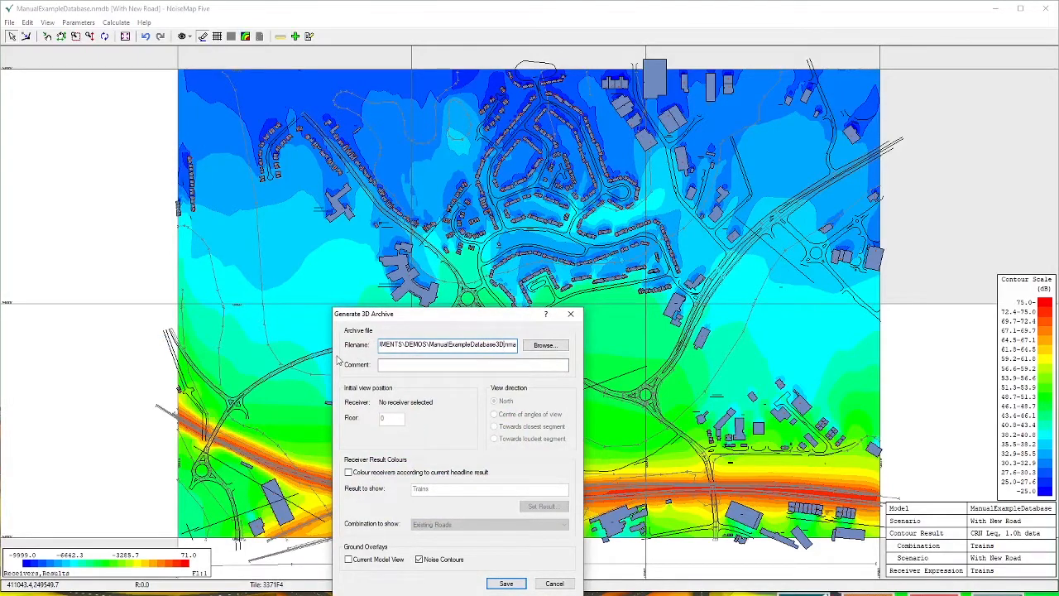
type("Example")
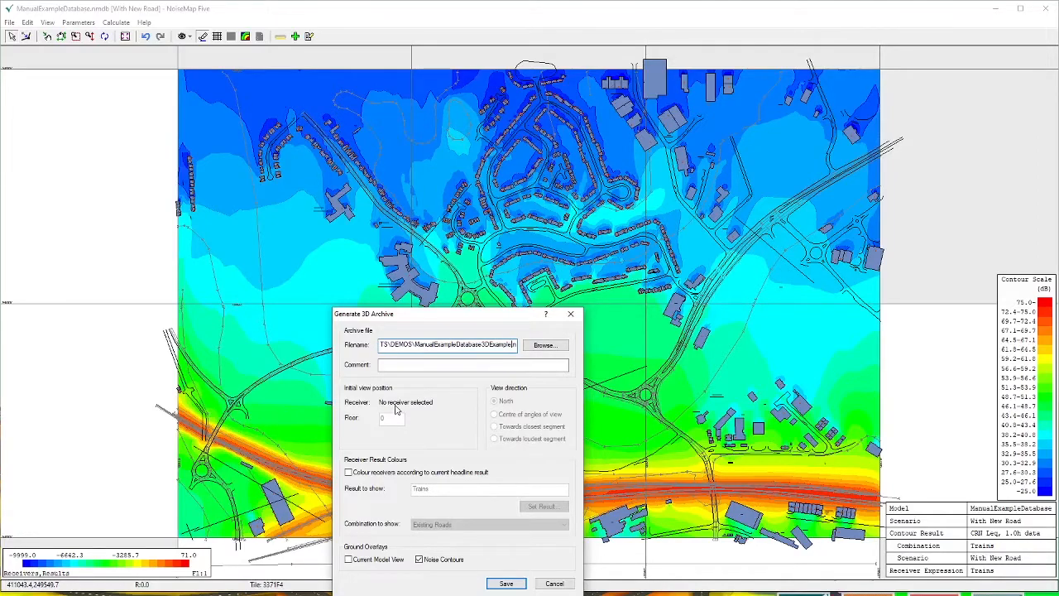
Step: Colour the archive's receivers by the current headline result, include the current model view as a ground overlay, and generate the archive
left_click(348, 473)
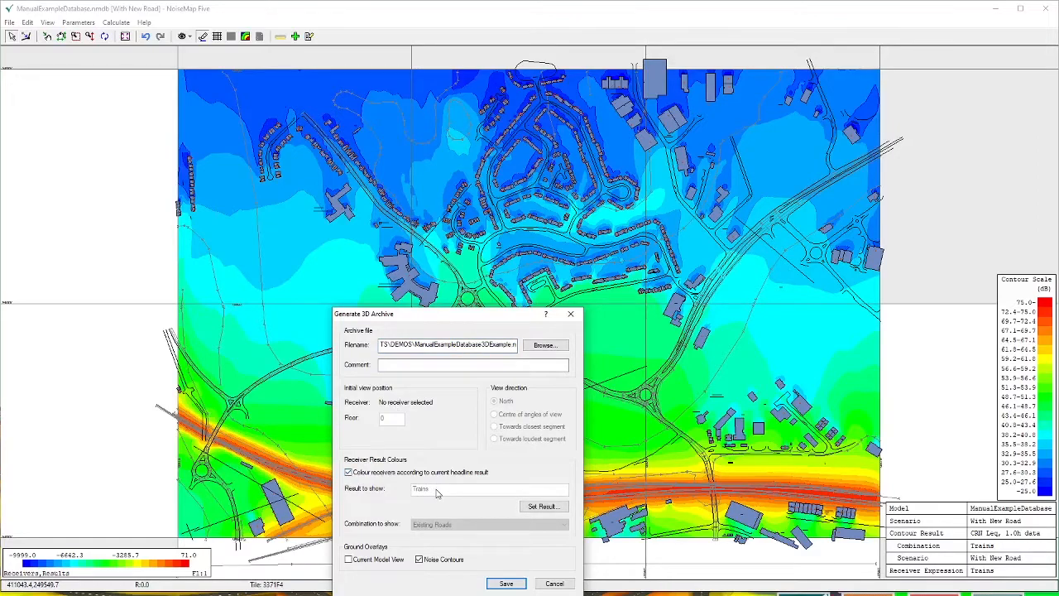
left_click(545, 507)
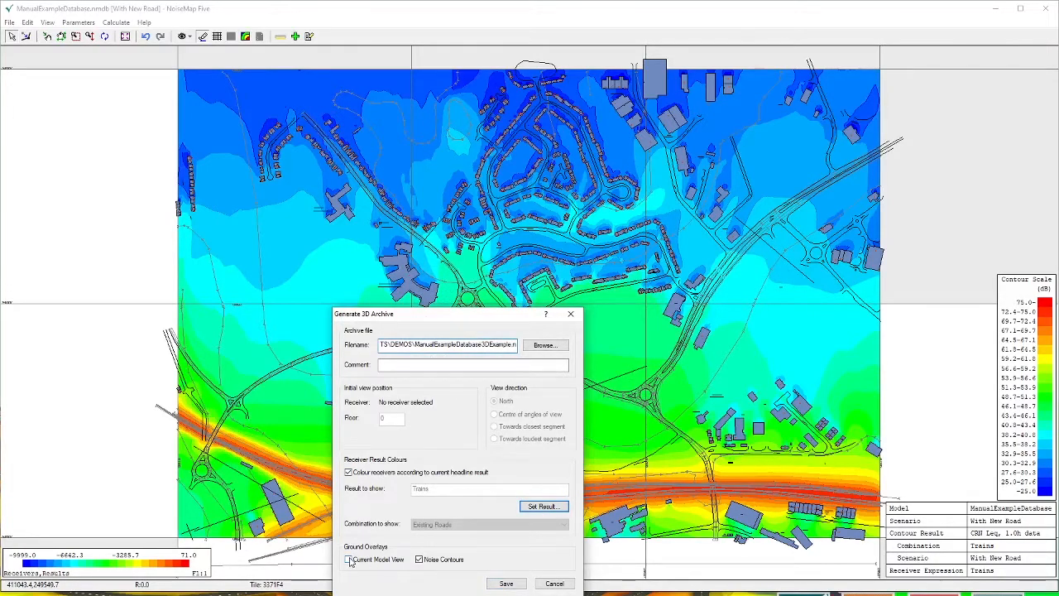
left_click(349, 560)
left_click(509, 585)
left_click(507, 584)
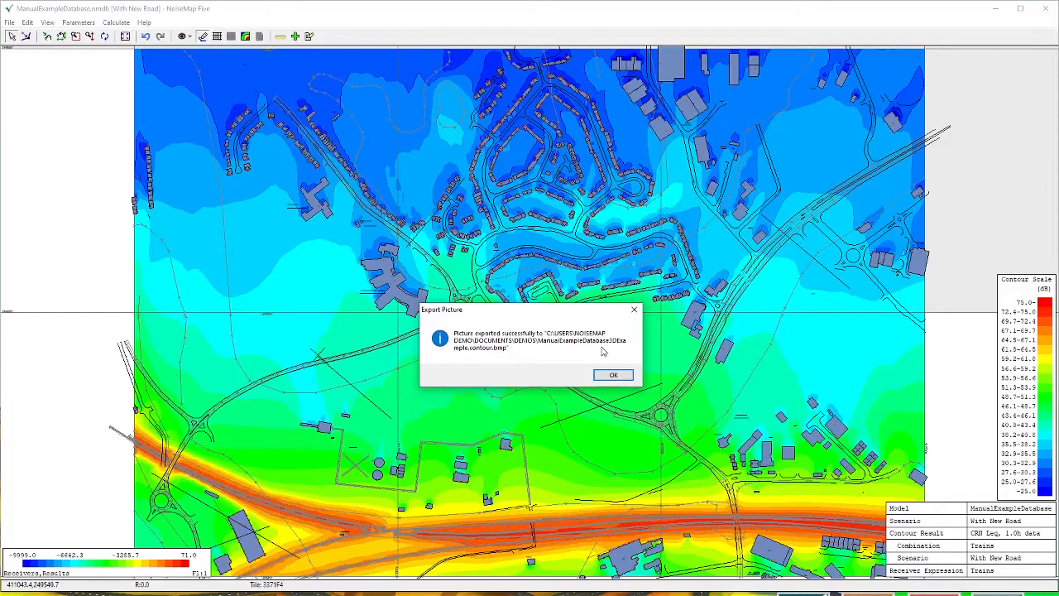
left_click(610, 374)
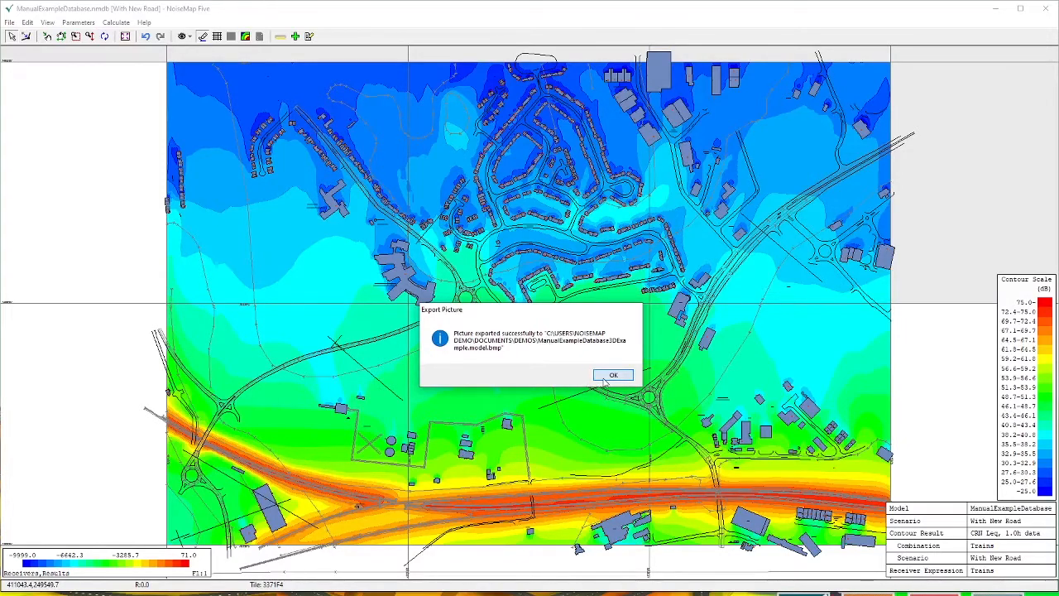
left_click(598, 374)
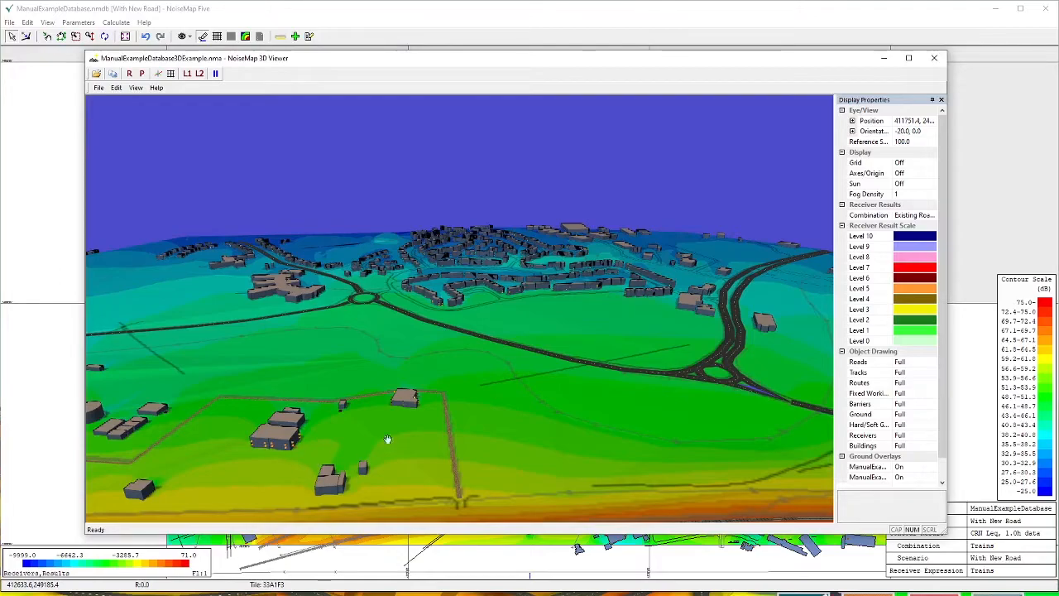
Step: Examine the noise contours along the railway and the receivers on the large building beside it in the 3D viewer
left_click_drag(579, 381, 299, 343)
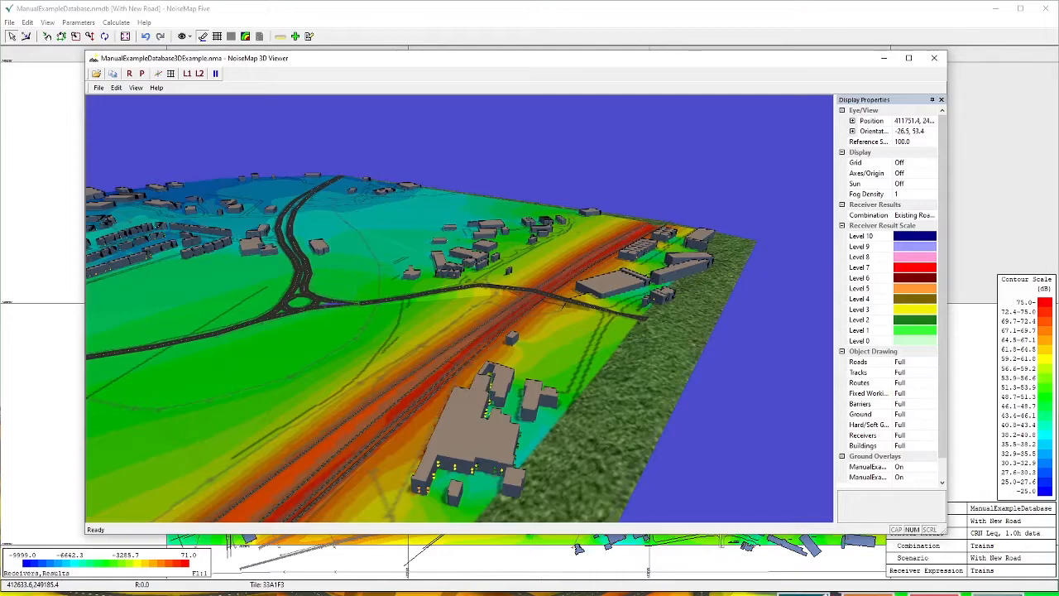
key("Left")
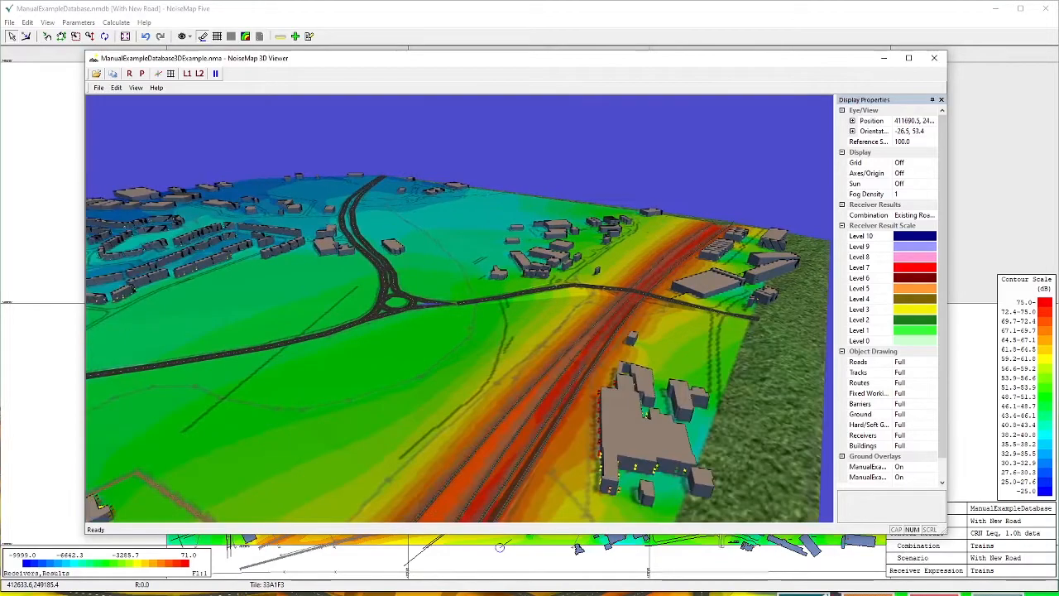
key("Left")
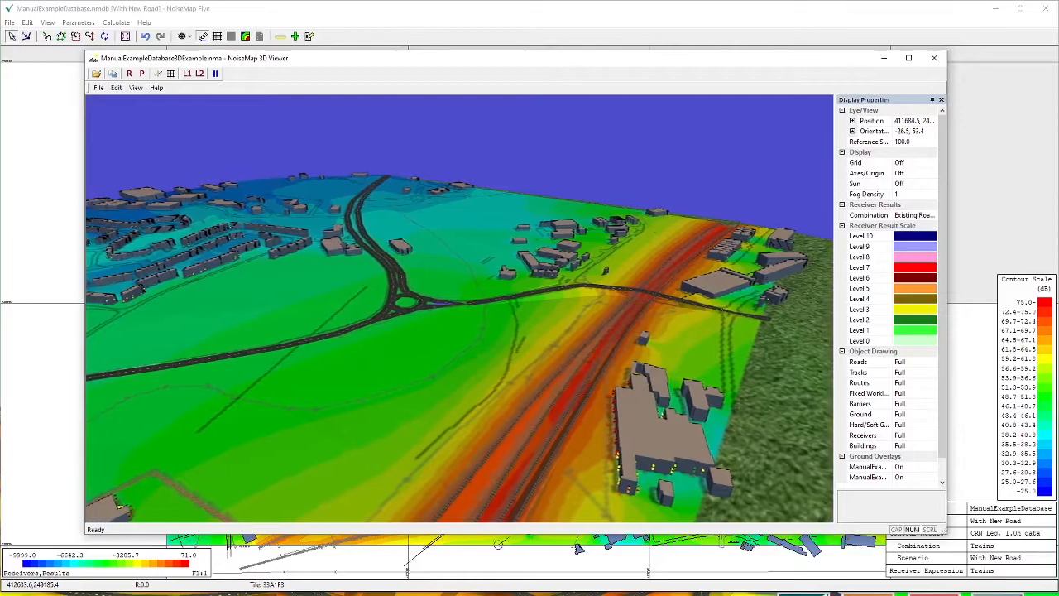
key("Left")
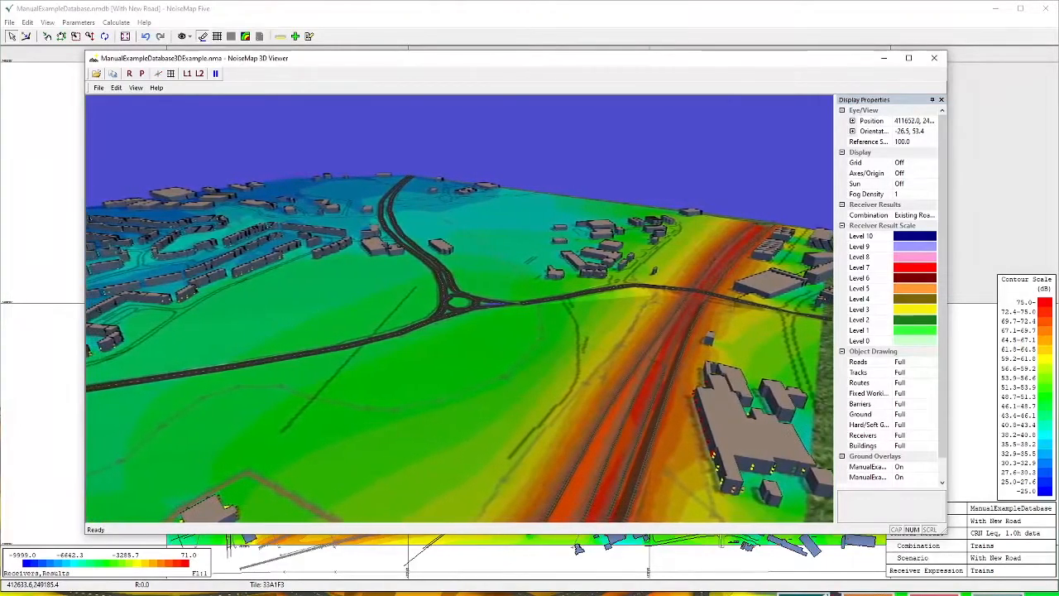
key("Left")
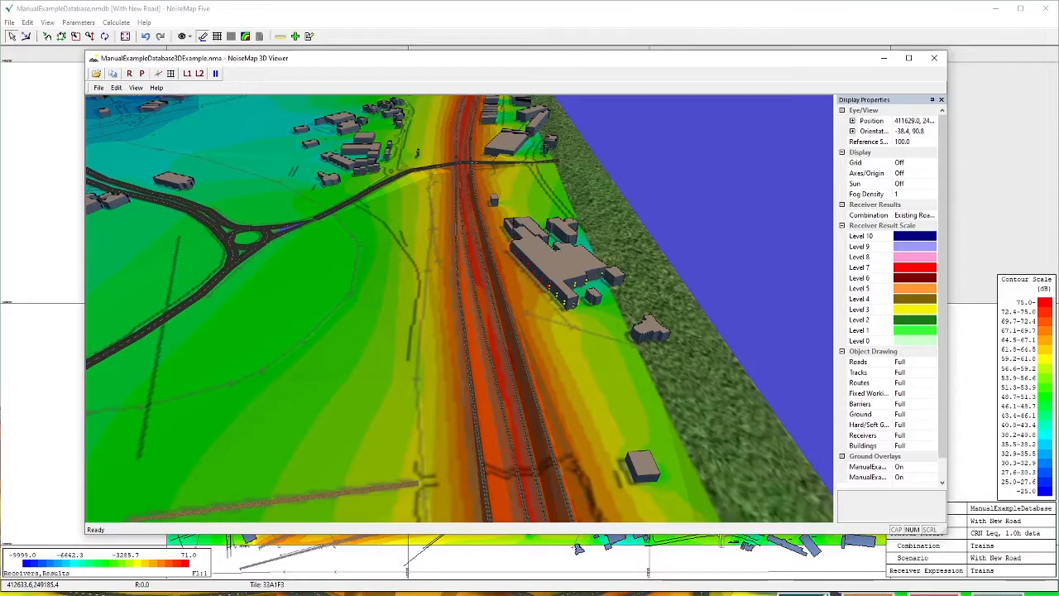
key("Up")
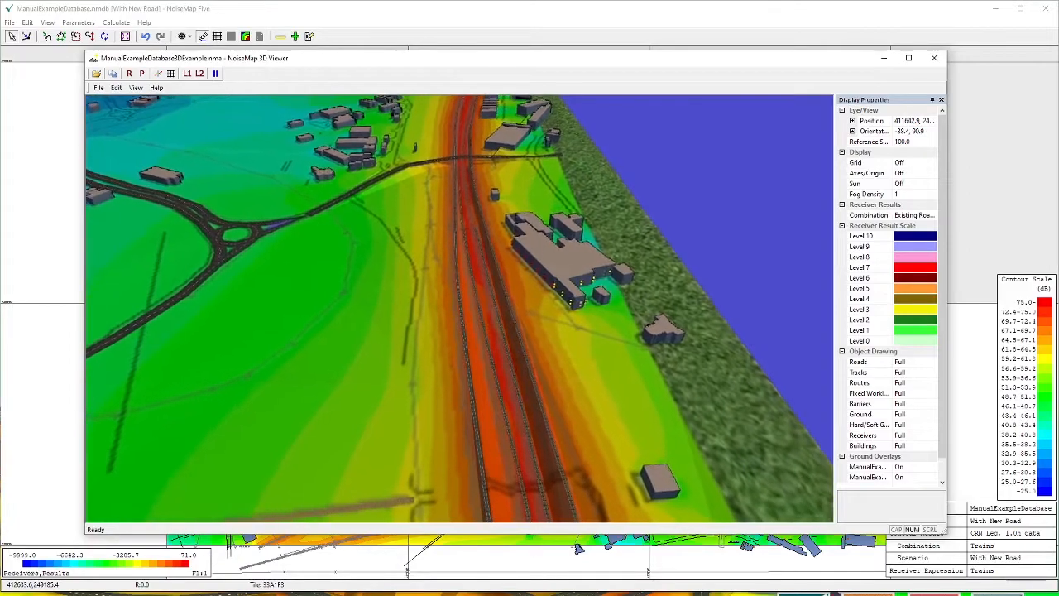